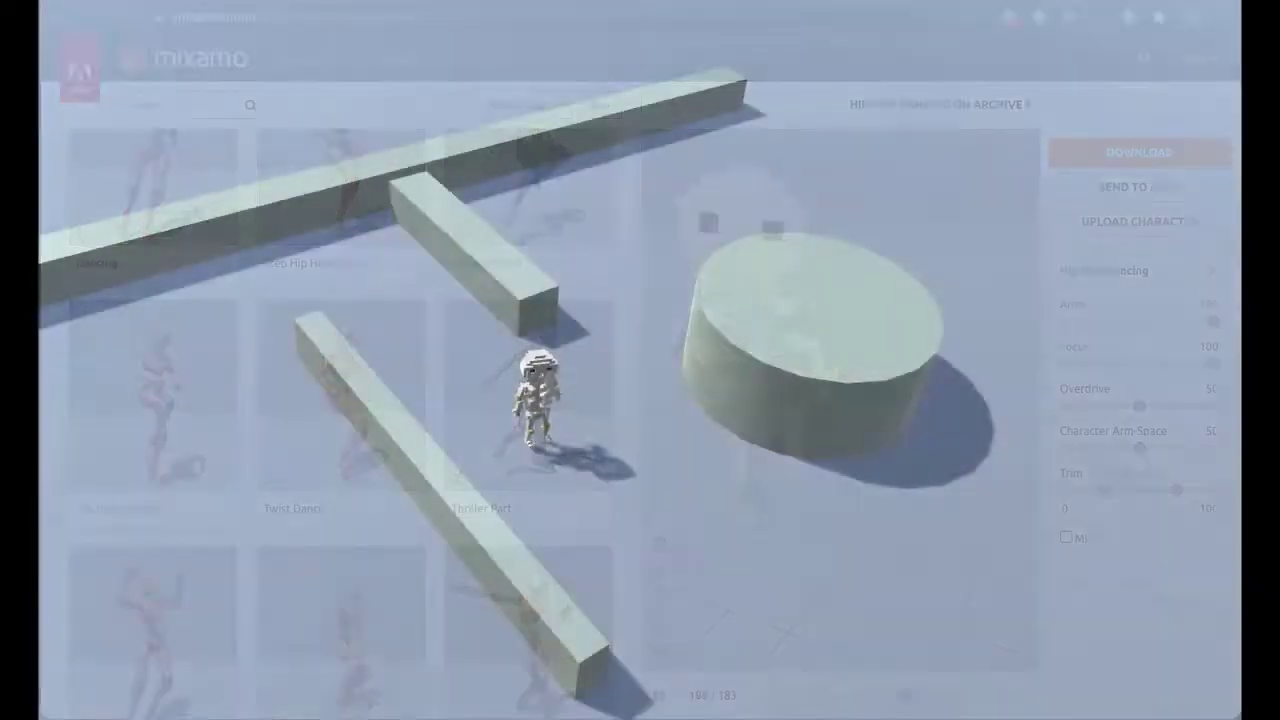
{"action": "key", "text": "a"}
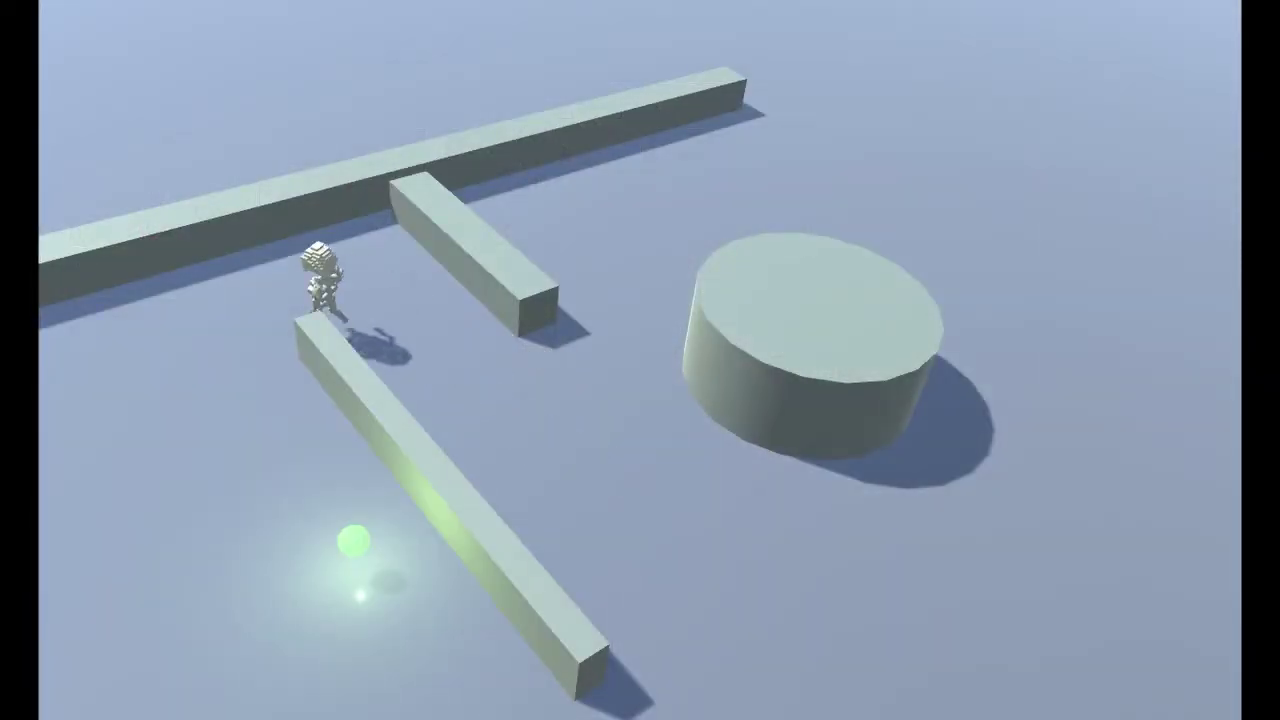
{"action": "key", "text": "s"}
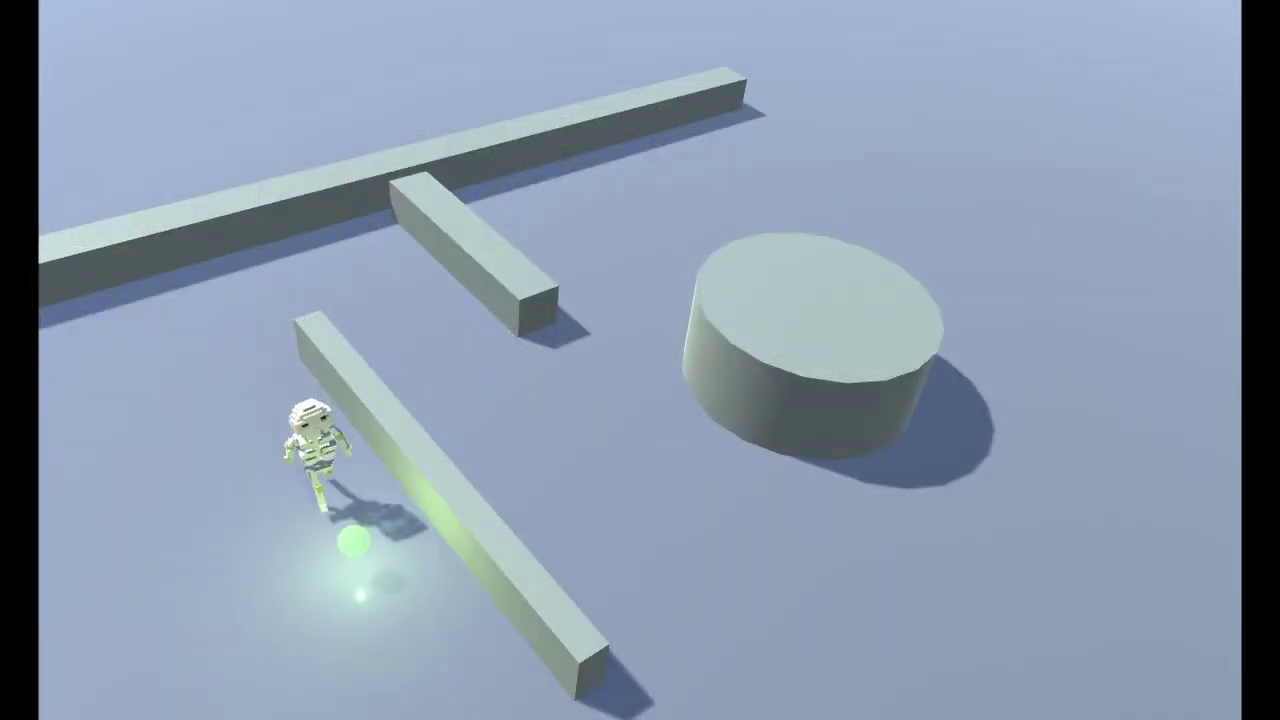
{"action": "key", "text": "w"}
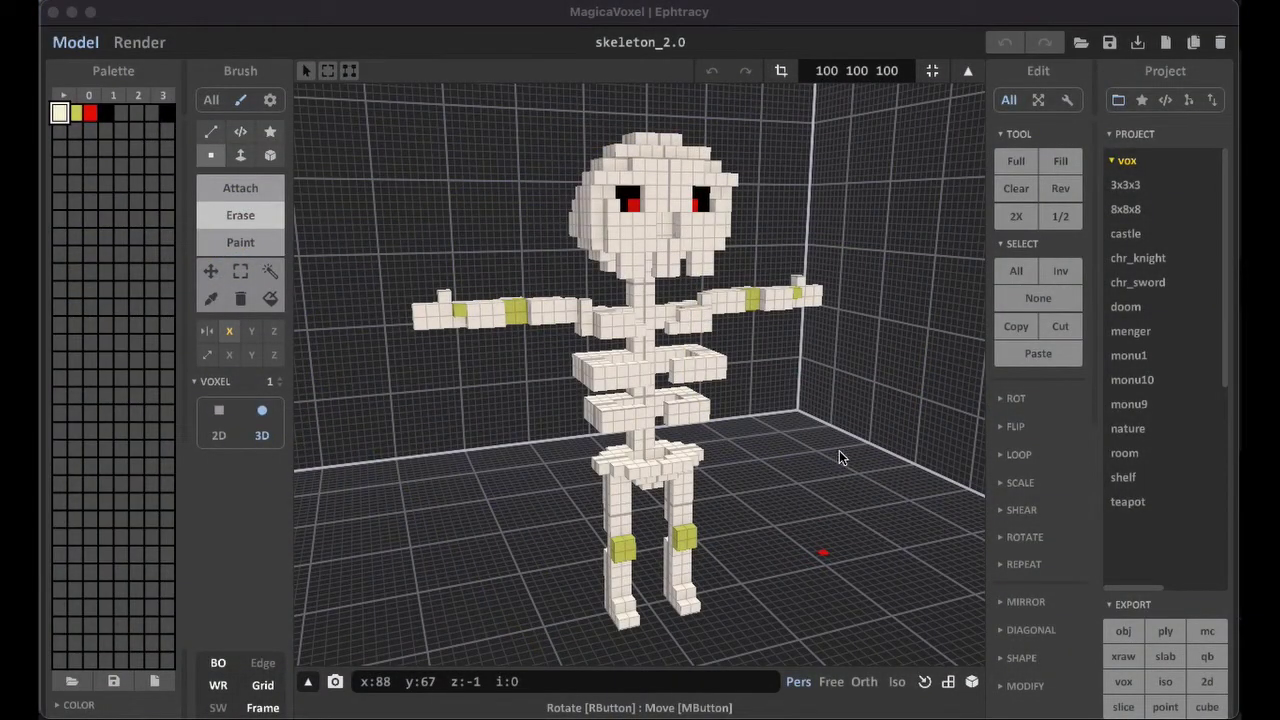
Create a new model, clear its default solid block and set the volume size to 100 100 100.
{"action": "mouse_move", "coordinate": [840, 452]}
{"action": "right_mouse_down"}
{"action": "mouse_move", "coordinate": [734, 514]}
{"action": "mouse_move", "coordinate": [600, 449]}
{"action": "mouse_move", "coordinate": [605, 373]}
{"action": "mouse_move", "coordinate": [723, 283]}
{"action": "mouse_move", "coordinate": [851, 343]}
{"action": "mouse_move", "coordinate": [903, 411]}
{"action": "mouse_move", "coordinate": [819, 463]}
{"action": "right_mouse_up"}
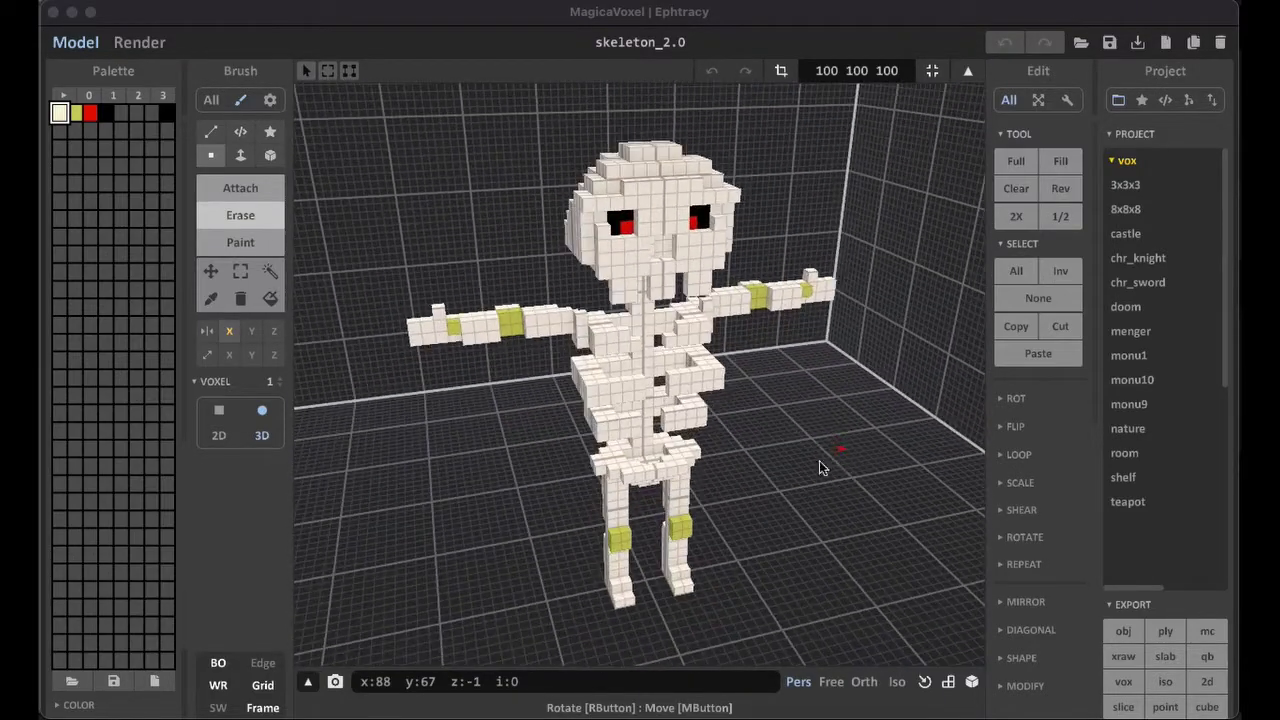
{"action": "left_click", "coordinate": [1165, 41]}
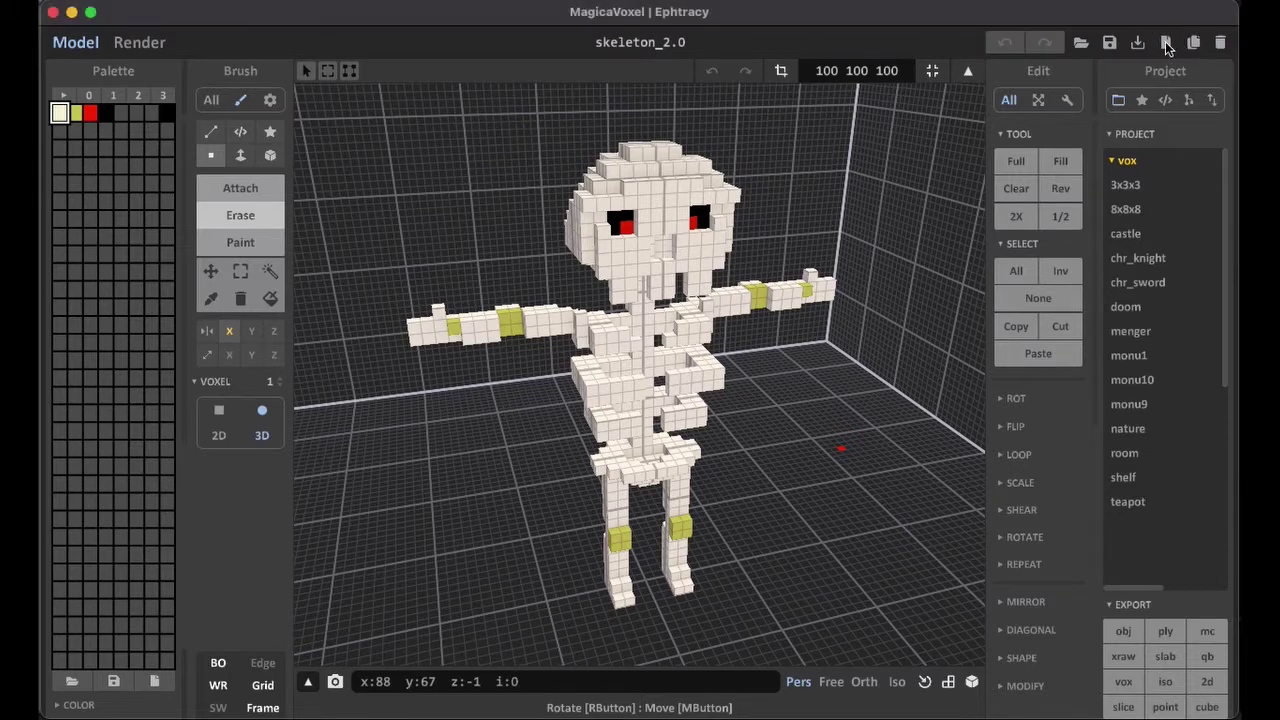
{"action": "left_click", "coordinate": [1165, 42]}
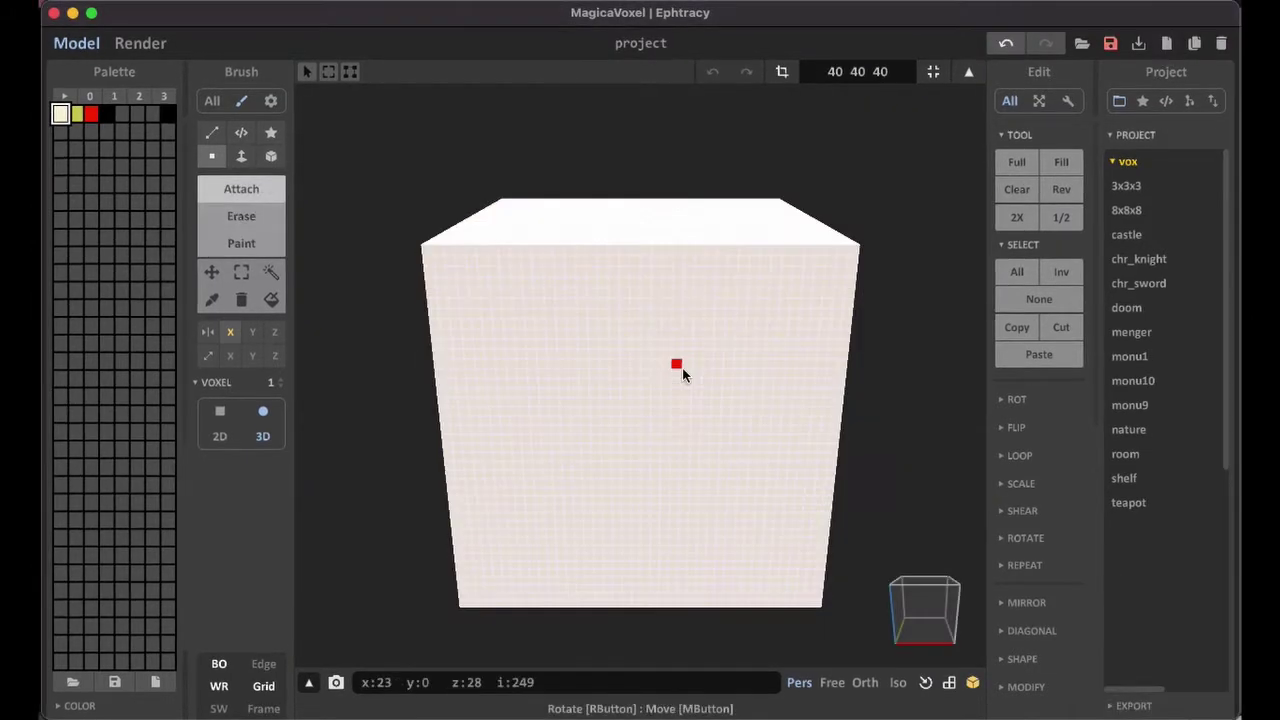
{"action": "key", "text": "Delete"}
{"action": "left_click", "coordinate": [848, 72]}
{"action": "type", "text": "100"}
{"action": "key", "text": "Return"}
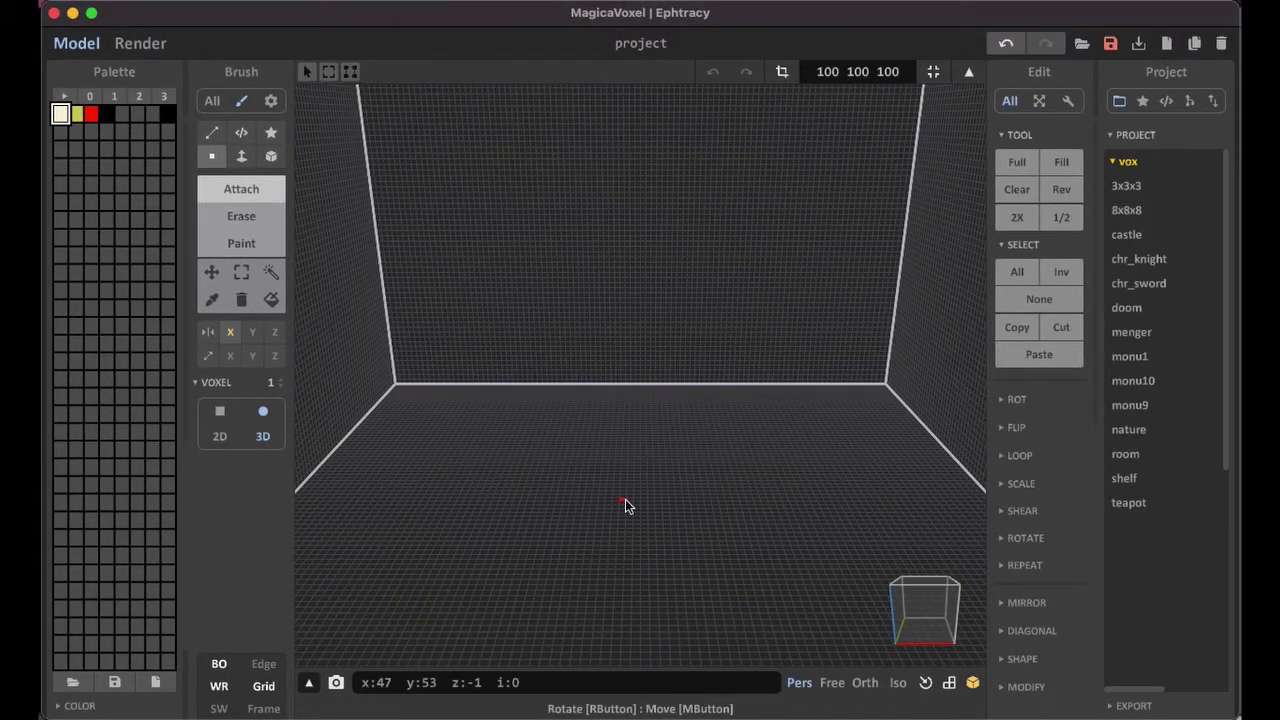
Build a pair of X-mirrored stepped feet from cream voxels on the floor and raise the lower legs above the heels.
{"action": "left_click", "coordinate": [614, 509]}
{"action": "right_click_drag", "start_coordinate": [621, 515], "coordinate": [612, 572]}
{"action": "scroll", "coordinate": [612, 572], "scroll_direction": "up", "scroll_amount": 3}
{"action": "left_click_drag", "start_coordinate": [597, 562], "coordinate": [599, 533]}
{"action": "right_click_drag", "start_coordinate": [580, 551], "coordinate": [629, 513]}
{"action": "left_click", "coordinate": [242, 157]}
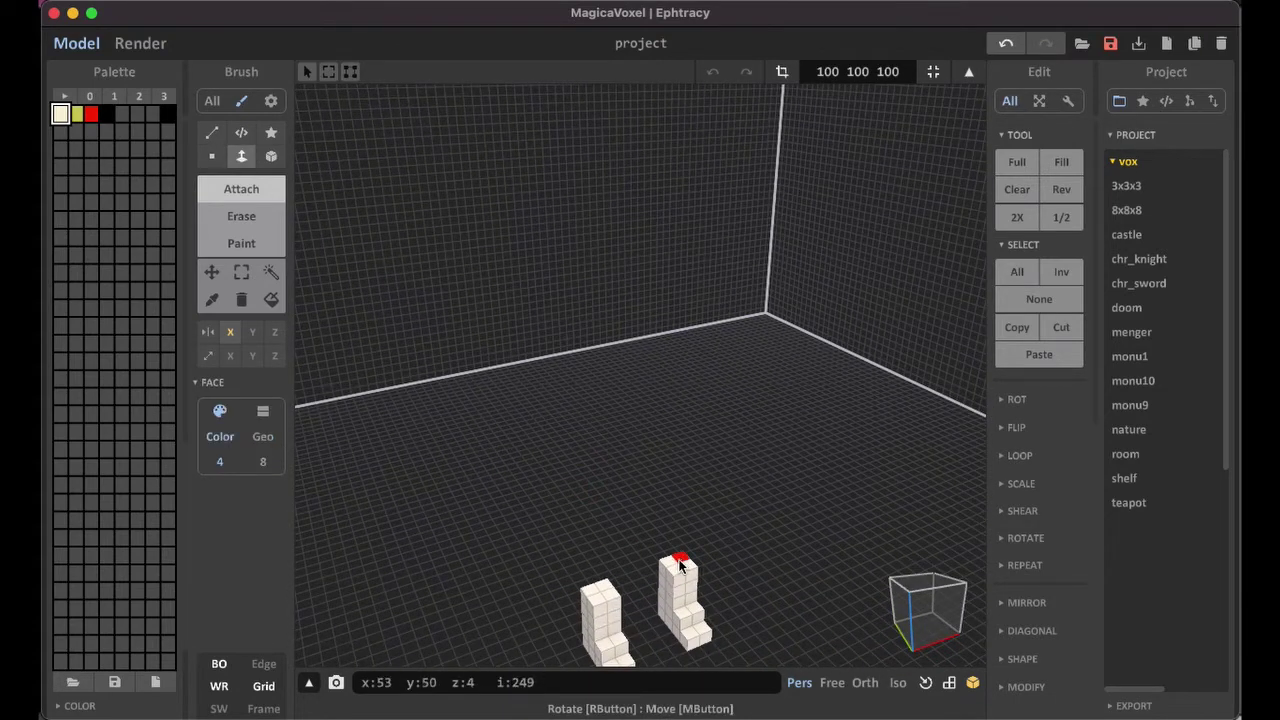
Attach narrower cream voxel columns on top of both lower legs for the knee joints.
{"action": "key", "text": "v"}
{"action": "left_click", "coordinate": [609, 572]}
{"action": "right_click_drag", "start_coordinate": [609, 572], "coordinate": [650, 576]}
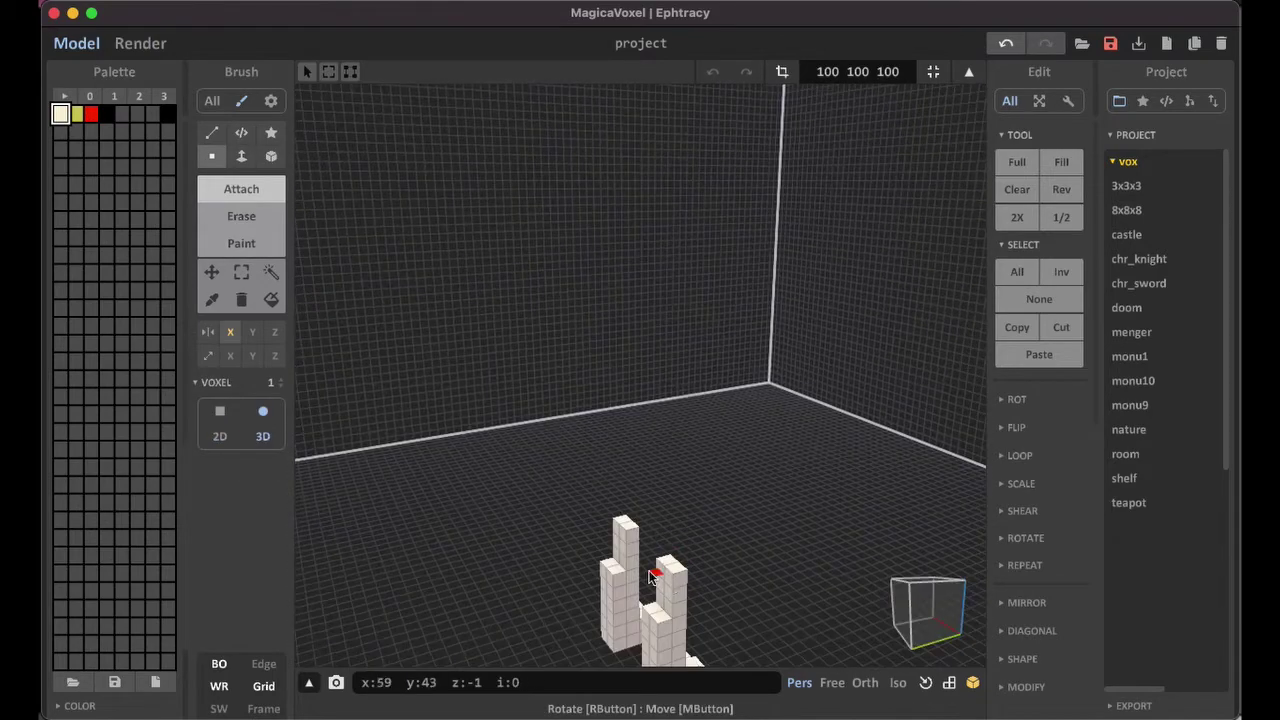
Attach yellow-green kneecap blocks to the front of both knees.
{"action": "right_click_drag", "start_coordinate": [740, 590], "coordinate": [622, 588]}
{"action": "left_click", "coordinate": [77, 114]}
{"action": "left_click", "coordinate": [632, 591]}
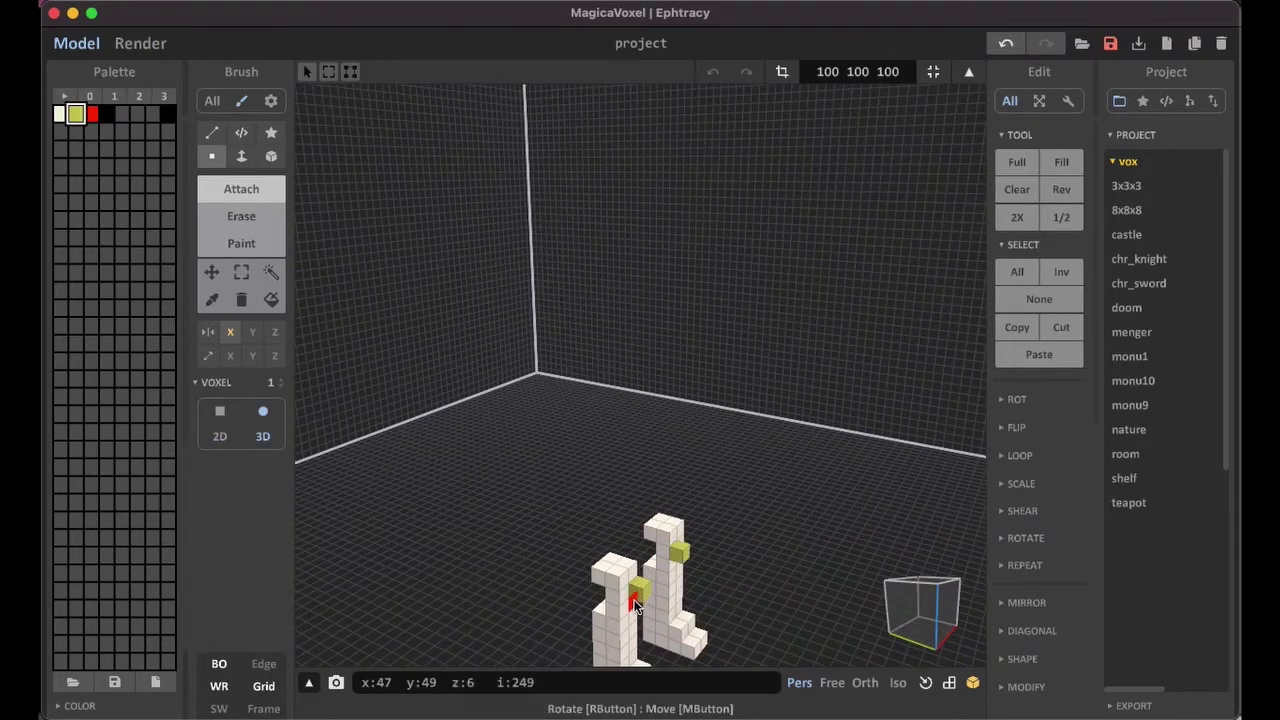
Extrude both thighs upward from the knees in the cream colour.
{"action": "left_click", "coordinate": [60, 114]}
{"action": "left_click", "coordinate": [241, 157]}
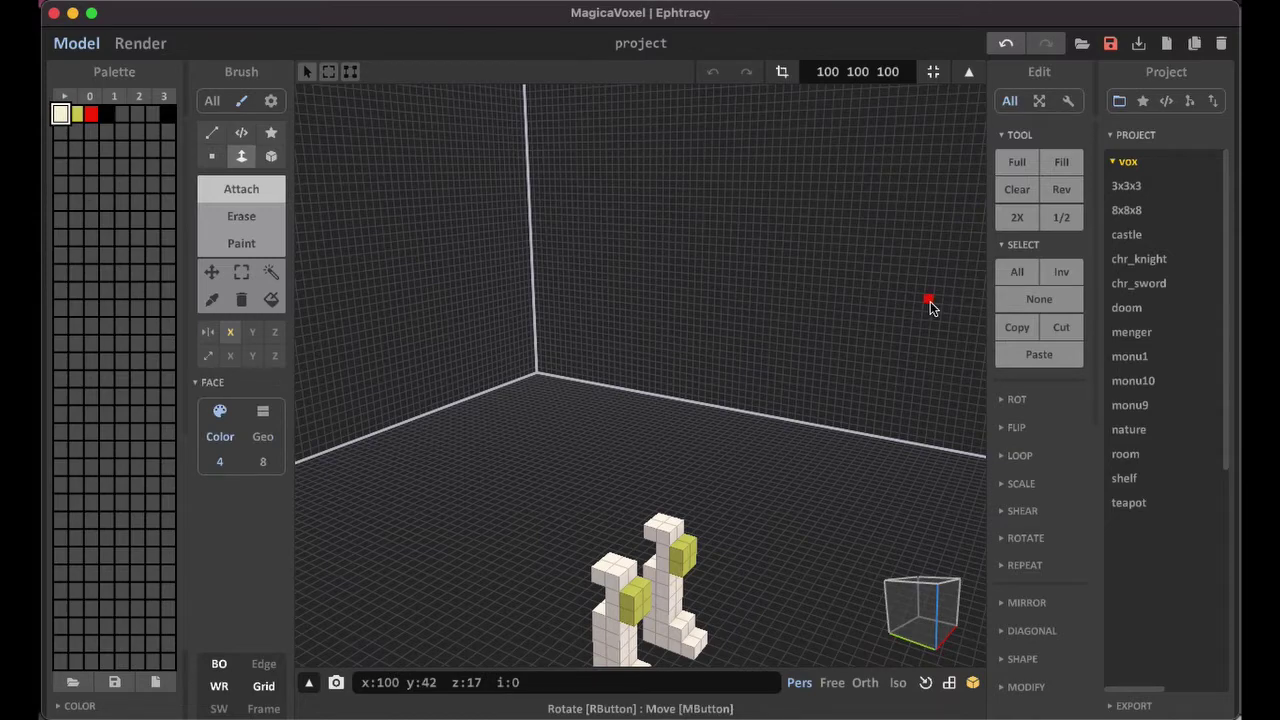
{"action": "left_click_drag", "start_coordinate": [617, 567], "coordinate": [612, 498]}
{"action": "scroll", "coordinate": [790, 298], "scroll_direction": "up", "scroll_amount": 1}
{"action": "left_click", "coordinate": [614, 494]}
Connect the tops of the thighs with cream voxels to form a flat pelvis with stepped edges.
{"action": "left_click", "coordinate": [211, 157]}
{"action": "left_click", "coordinate": [609, 490]}
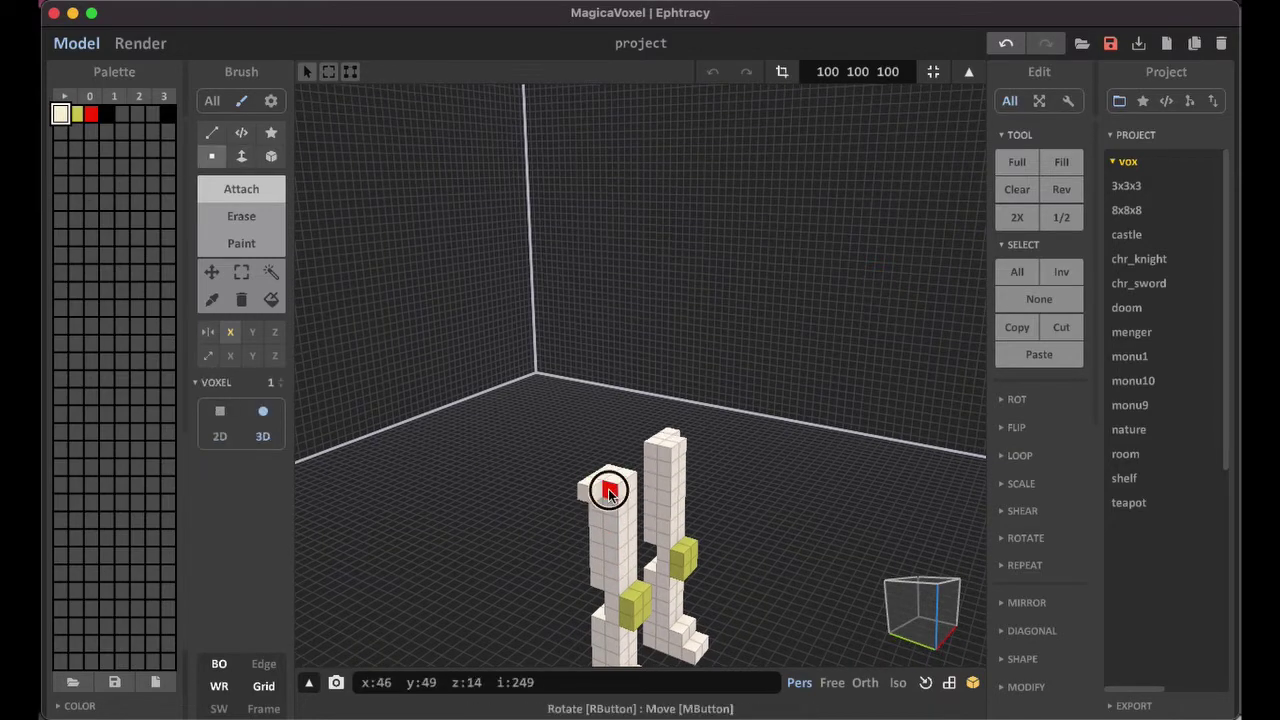
{"action": "left_click", "coordinate": [645, 460]}
{"action": "right_click_drag", "start_coordinate": [800, 468], "coordinate": [670, 430]}
{"action": "left_click_drag", "start_coordinate": [598, 477], "coordinate": [640, 478]}
{"action": "right_click_drag", "start_coordinate": [780, 430], "coordinate": [612, 462]}
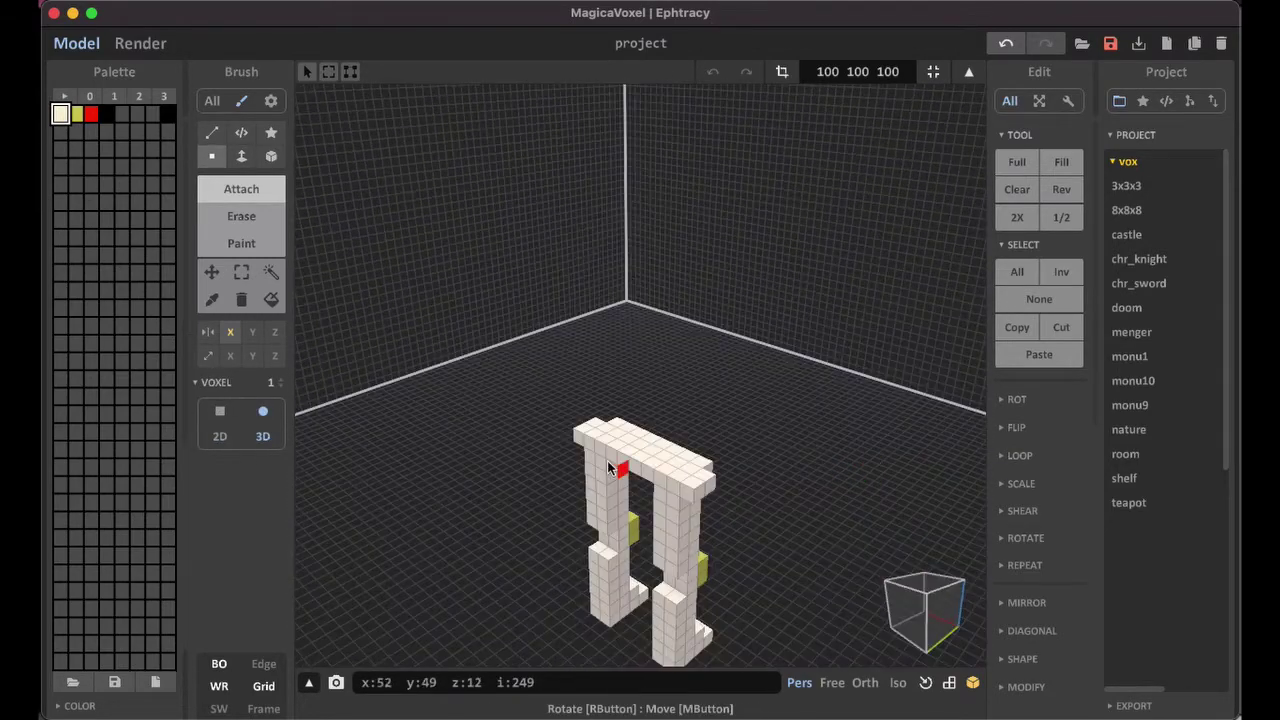
{"action": "left_click_drag", "start_coordinate": [606, 463], "coordinate": [638, 475]}
{"action": "key", "text": "super+z"}
{"action": "right_click_drag", "start_coordinate": [603, 457], "coordinate": [658, 476]}
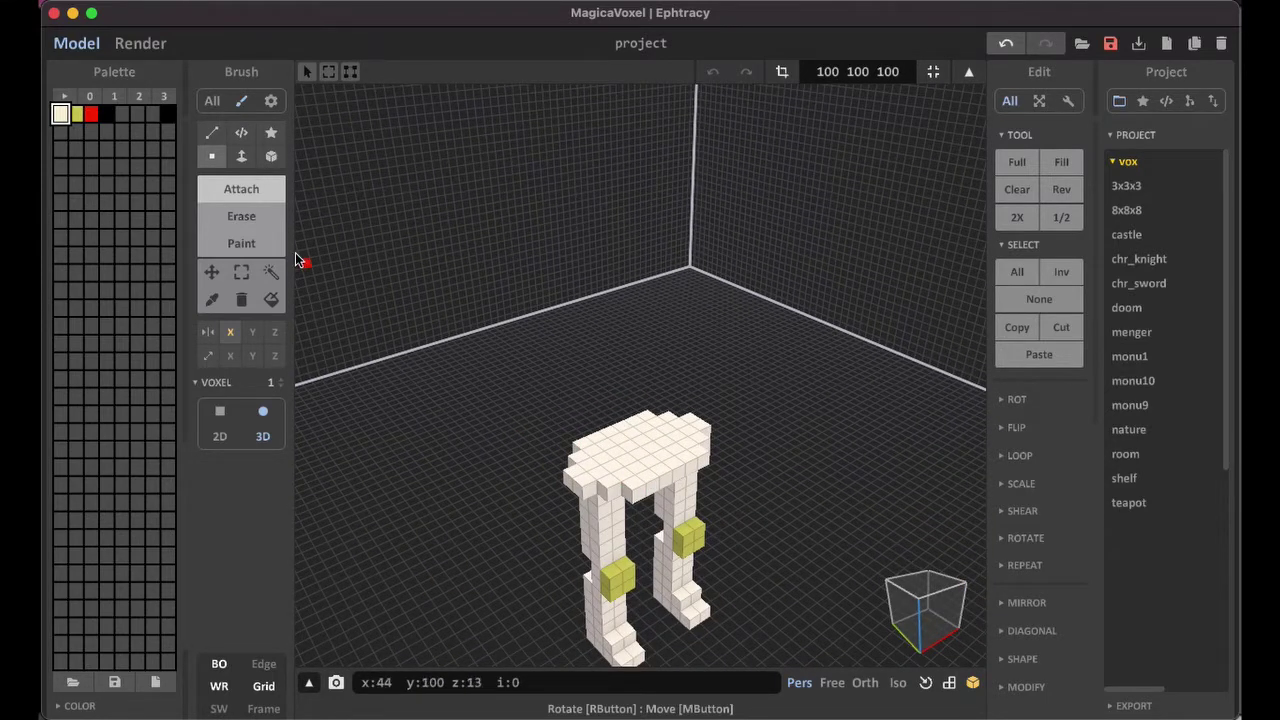
Erase voxels from the middle of the pelvis and attach a base block for the spine at its back edge.
{"action": "mouse_move", "coordinate": [607, 432]}
{"action": "right_mouse_down"}
{"action": "mouse_move", "coordinate": [551, 443]}
{"action": "mouse_move", "coordinate": [694, 443]}
{"action": "mouse_move", "coordinate": [781, 344]}
{"action": "right_mouse_up"}
{"action": "key", "text": "e"}
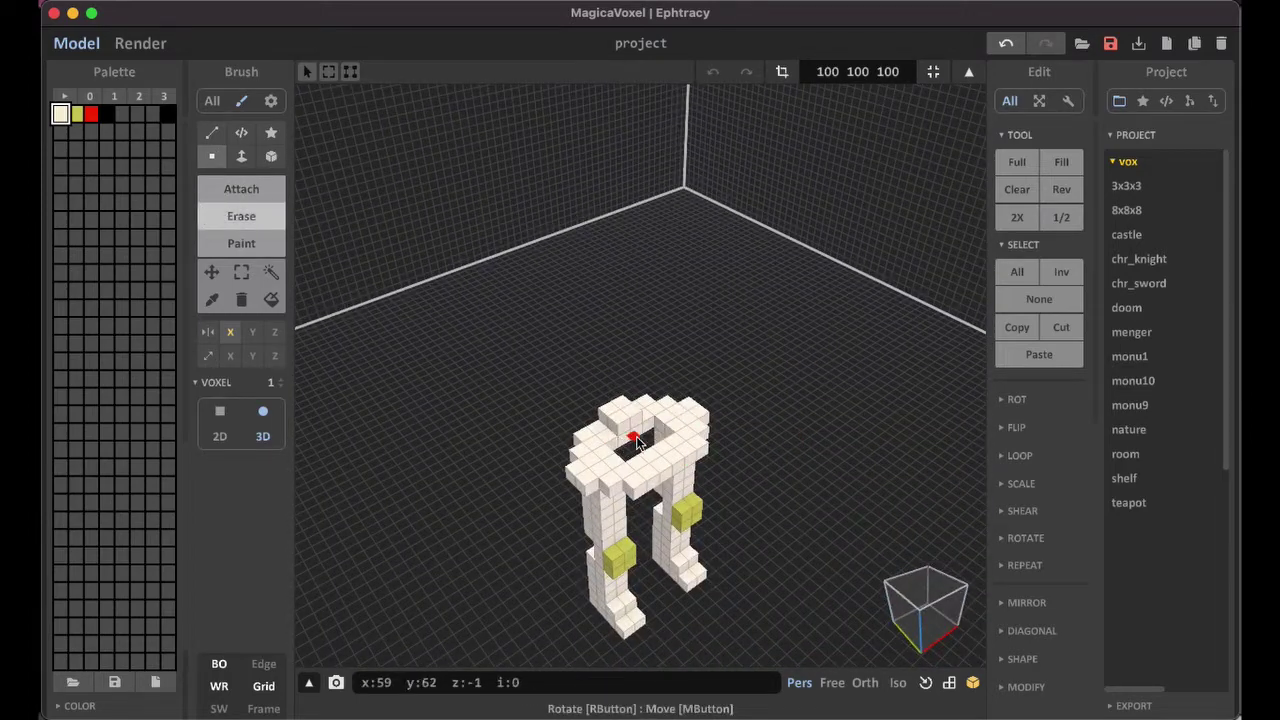
{"action": "right_click_drag", "start_coordinate": [638, 443], "coordinate": [709, 354]}
{"action": "key", "text": "t"}
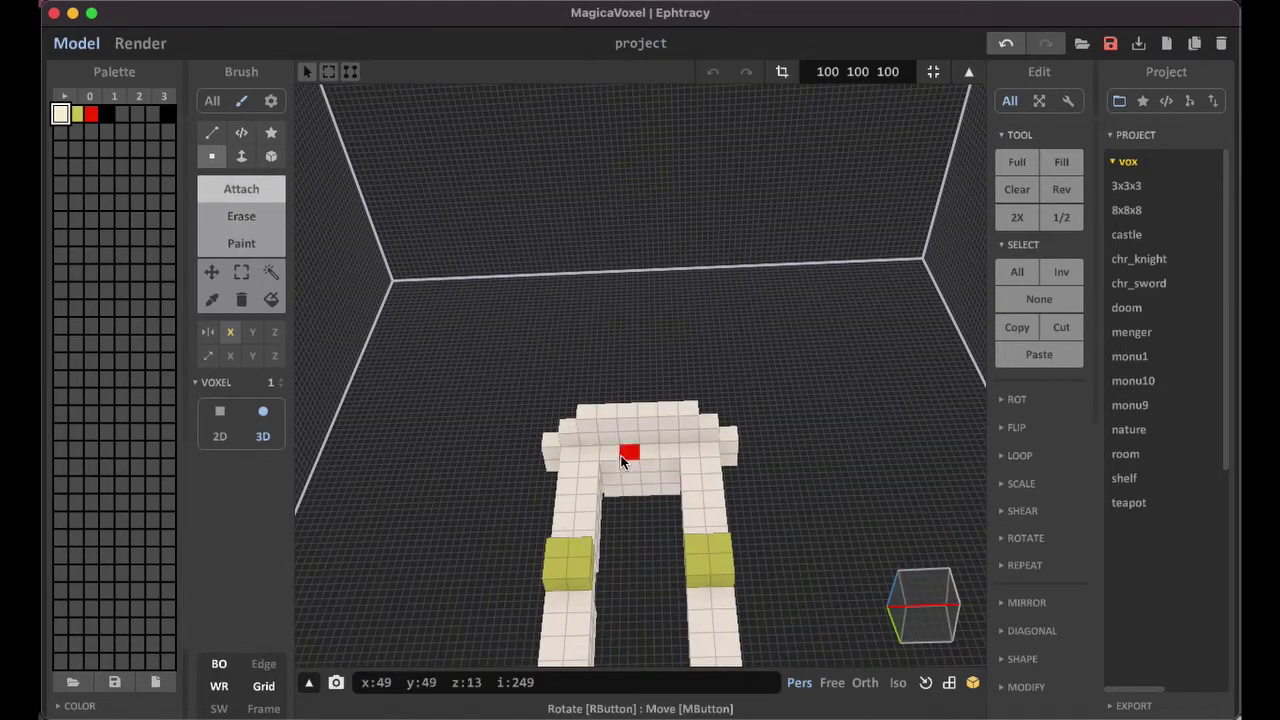
{"action": "right_click_drag", "start_coordinate": [623, 449], "coordinate": [828, 566]}
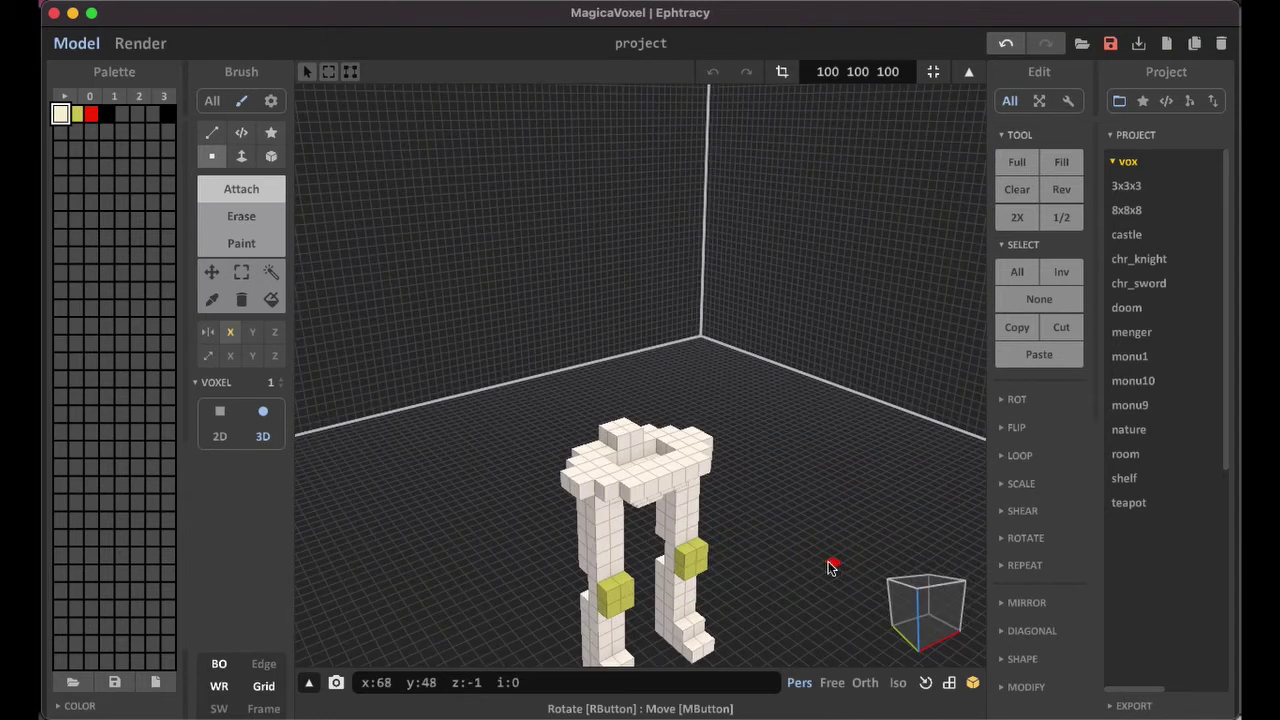
Extrude the spine upward from the block at the back of the pelvis.
{"action": "left_click", "coordinate": [241, 156]}
{"action": "left_click_drag", "start_coordinate": [621, 431], "coordinate": [622, 381]}
{"action": "left_click", "coordinate": [603, 382]}
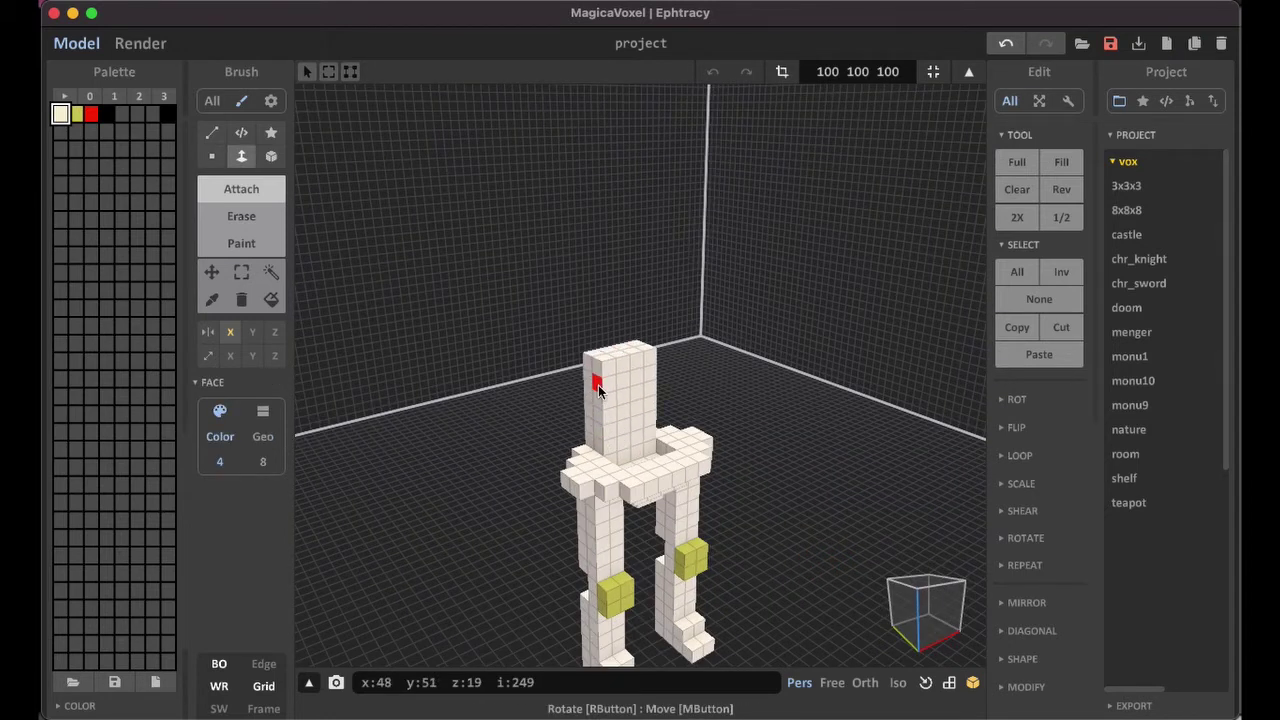
{"action": "key", "text": "ctrl+z"}
Build the lowest pair of ribs outward from the spine and curving around to the front.
{"action": "left_click", "coordinate": [212, 156]}
{"action": "left_click", "coordinate": [603, 377]}
{"action": "key", "text": "f"}
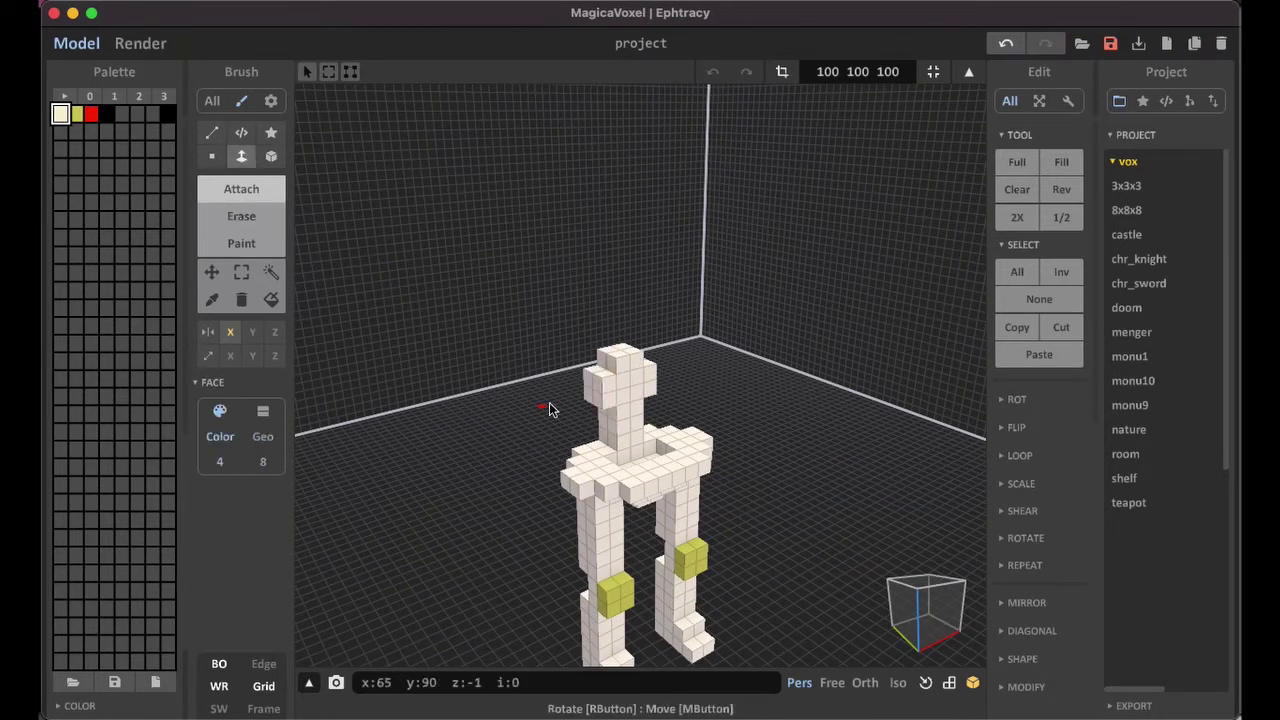
{"action": "left_click_drag", "start_coordinate": [575, 398], "coordinate": [577, 429]}
{"action": "left_click", "coordinate": [212, 157]}
{"action": "left_click", "coordinate": [241, 158]}
{"action": "key", "text": "v"}
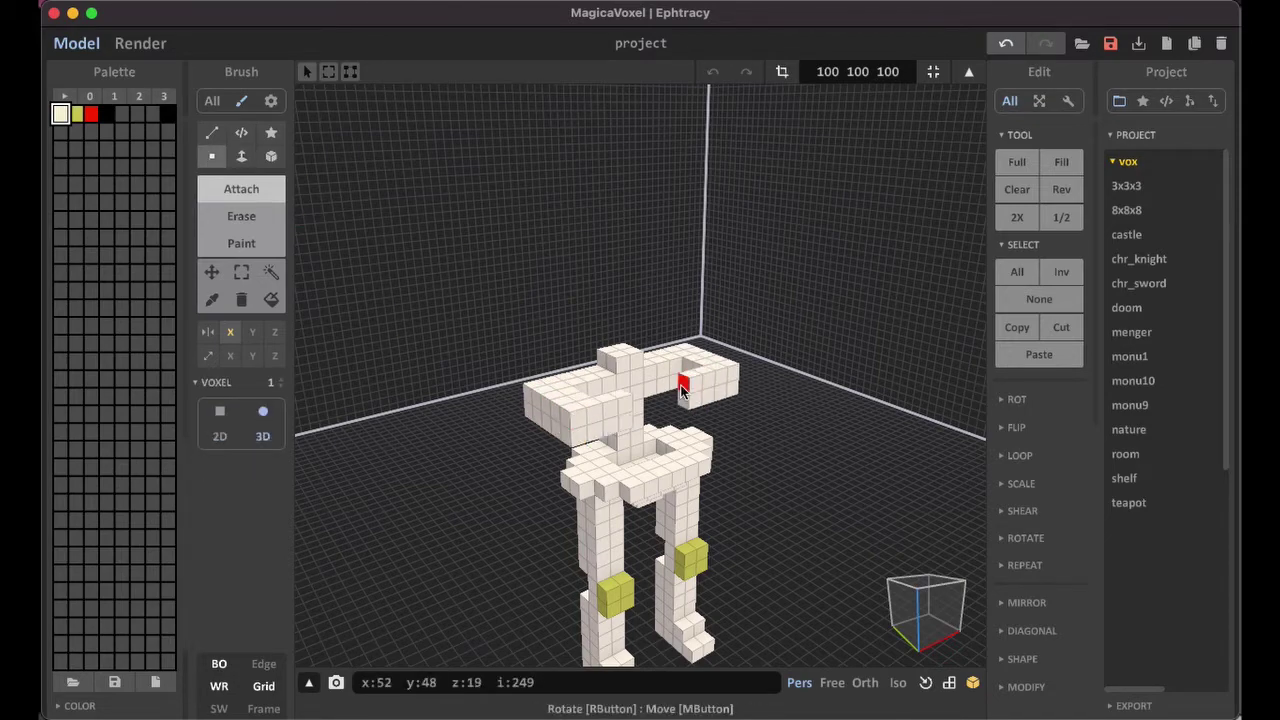
{"action": "mouse_move", "coordinate": [847, 376]}
{"action": "right_mouse_down"}
{"action": "mouse_move", "coordinate": [792, 385]}
{"action": "mouse_move", "coordinate": [798, 352]}
{"action": "right_mouse_up"}
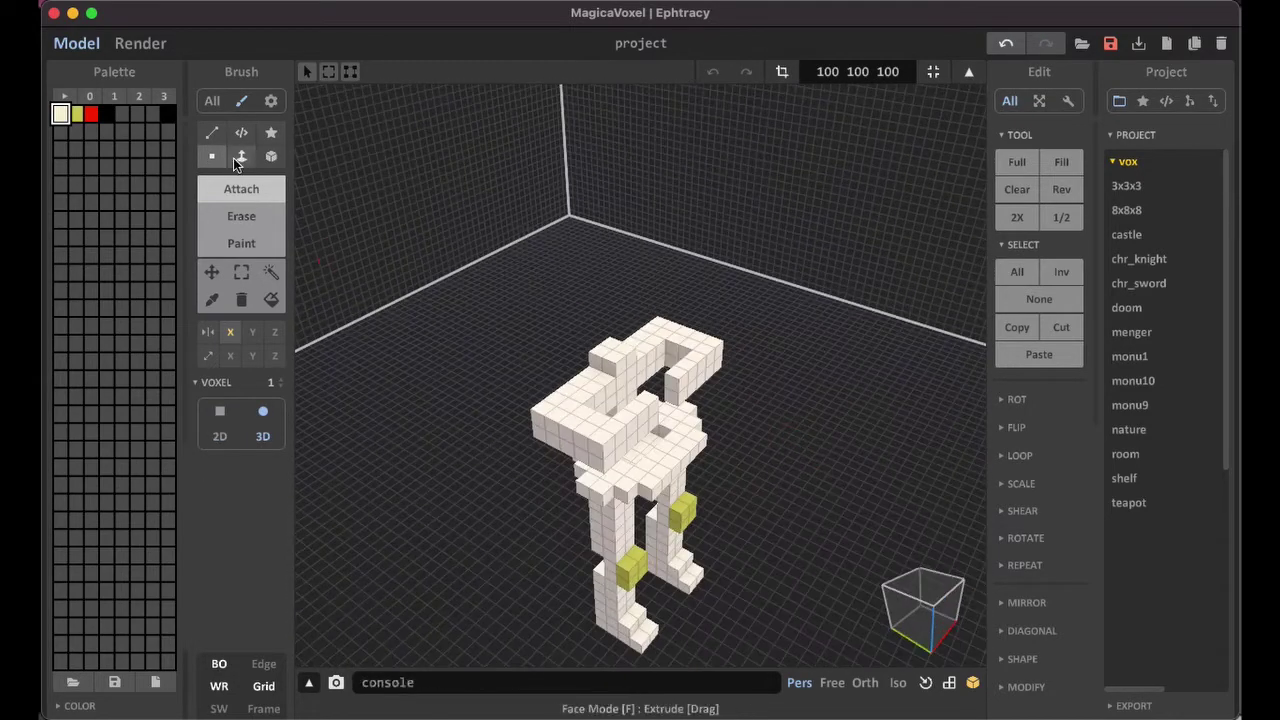
Extend the spine upward and build a second, wider pair of forward-curving ribs above the first.
{"action": "left_click", "coordinate": [241, 160]}
{"action": "mouse_move", "coordinate": [613, 350]}
{"action": "left_mouse_down"}
{"action": "mouse_move", "coordinate": [614, 304]}
{"action": "mouse_move", "coordinate": [543, 371]}
{"action": "mouse_move", "coordinate": [560, 375]}
{"action": "mouse_move", "coordinate": [566, 432]}
{"action": "left_mouse_up"}
{"action": "left_click", "coordinate": [212, 158]}
{"action": "left_click", "coordinate": [241, 158]}
{"action": "left_click", "coordinate": [212, 158]}
{"action": "left_click", "coordinate": [727, 301]}
{"action": "left_click", "coordinate": [727, 318]}
{"action": "left_click", "coordinate": [243, 157]}
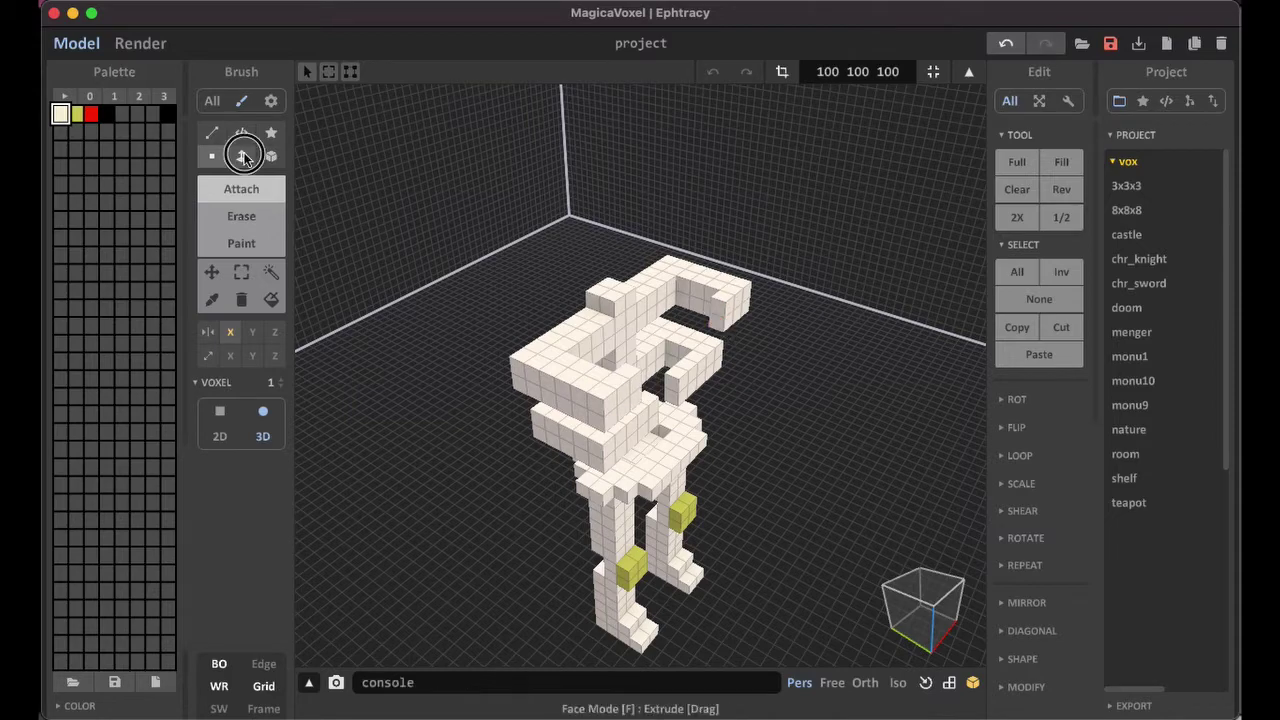
{"action": "left_click_drag", "start_coordinate": [724, 316], "coordinate": [694, 334]}
{"action": "mouse_move", "coordinate": [705, 356]}
{"action": "right_mouse_down"}
{"action": "mouse_move", "coordinate": [843, 326]}
{"action": "mouse_move", "coordinate": [757, 362]}
{"action": "right_mouse_up"}
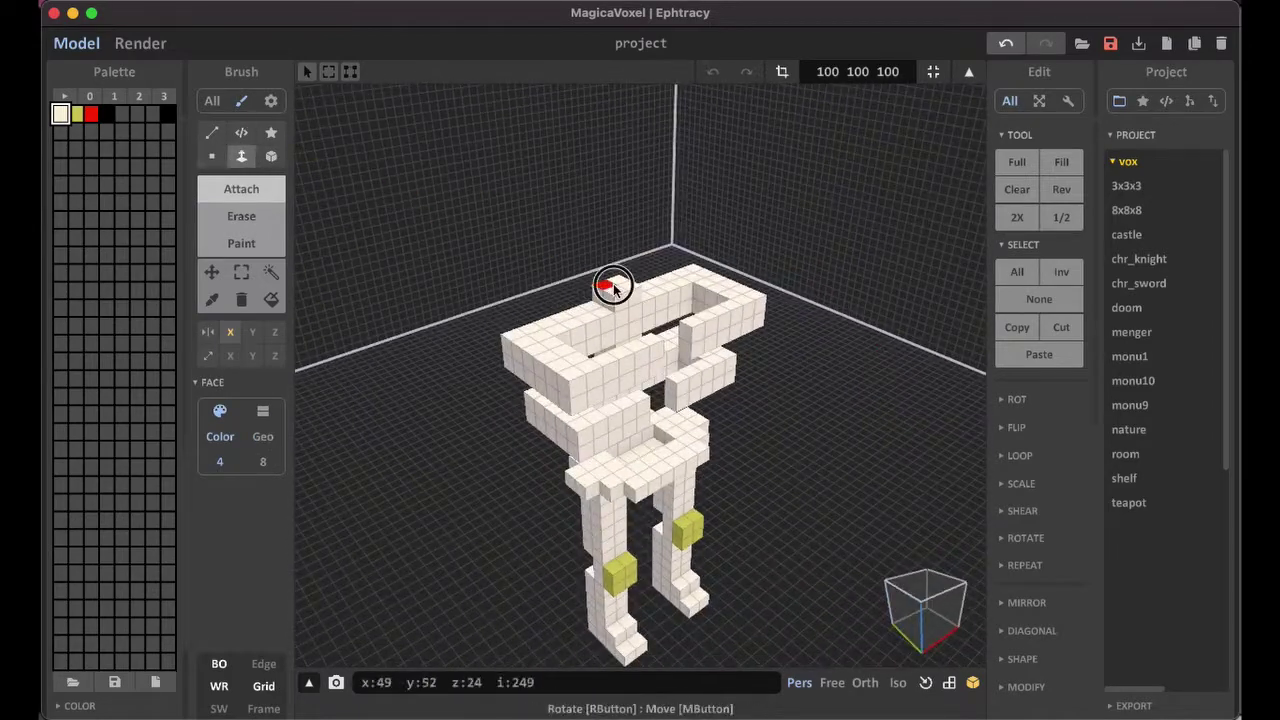
Extend the spine again and build a third pair of ribs around its upper part.
{"action": "left_click_drag", "start_coordinate": [606, 286], "coordinate": [612, 215]}
{"action": "left_click", "coordinate": [211, 156]}
{"action": "mouse_move", "coordinate": [595, 270]}
{"action": "left_mouse_down"}
{"action": "mouse_move", "coordinate": [548, 278]}
{"action": "mouse_move", "coordinate": [584, 307]}
{"action": "left_mouse_up"}
{"action": "left_click", "coordinate": [567, 296]}
{"action": "left_click", "coordinate": [241, 156]}
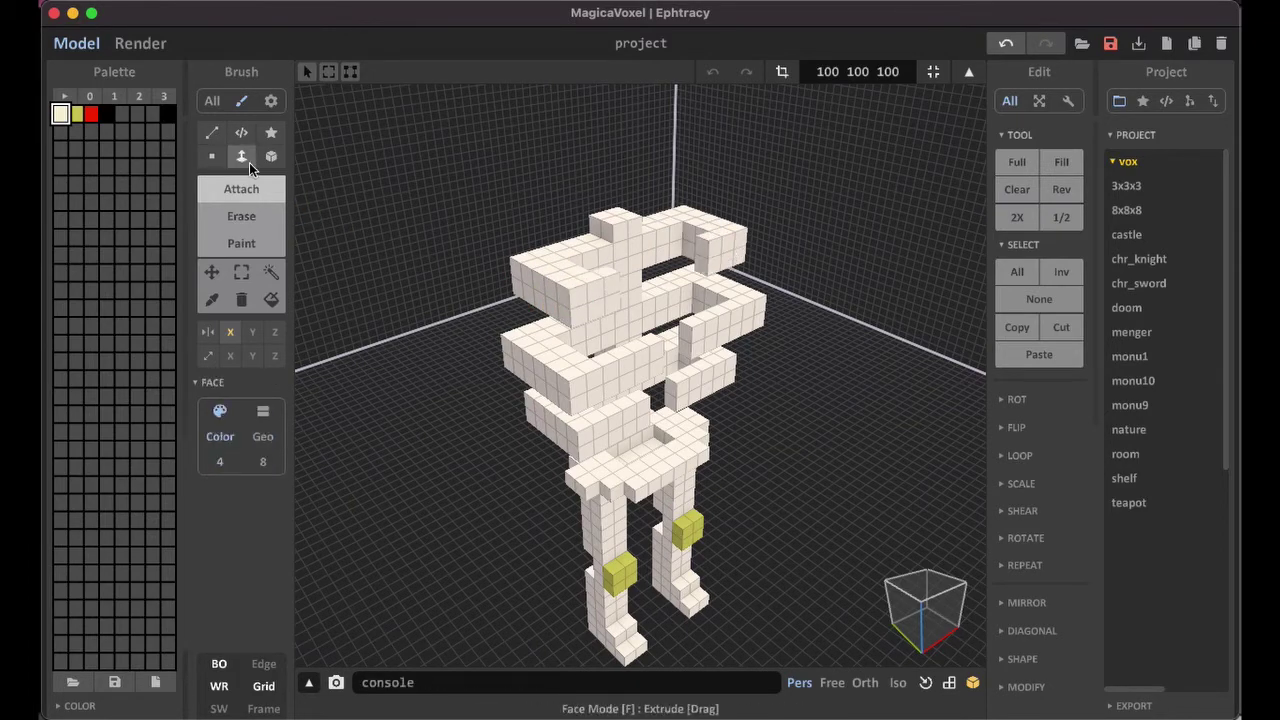
Build mirrored shoulder blocks beside the top ribs and extend the upper arms outward from them.
{"action": "mouse_move", "coordinate": [700, 262]}
{"action": "right_mouse_down"}
{"action": "mouse_move", "coordinate": [737, 277]}
{"action": "mouse_move", "coordinate": [803, 251]}
{"action": "mouse_move", "coordinate": [657, 282]}
{"action": "mouse_move", "coordinate": [545, 340]}
{"action": "right_mouse_up"}
{"action": "key", "text": "v"}
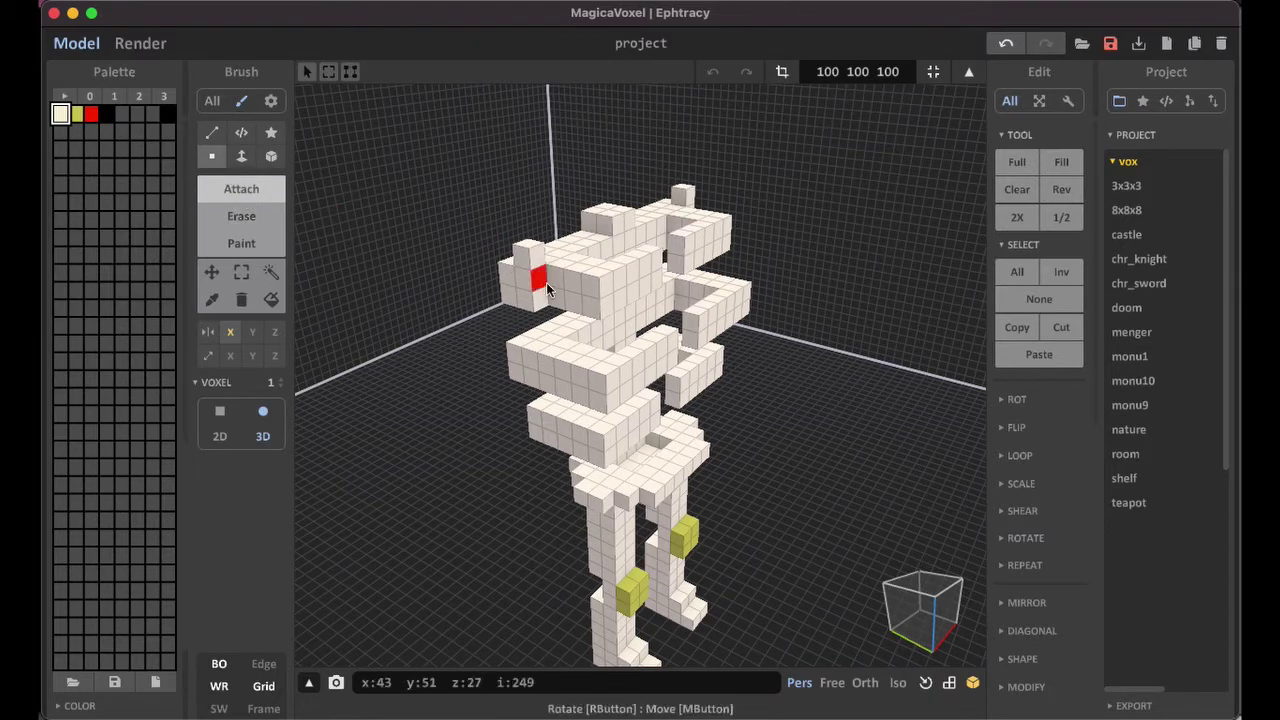
{"action": "left_click", "coordinate": [241, 216]}
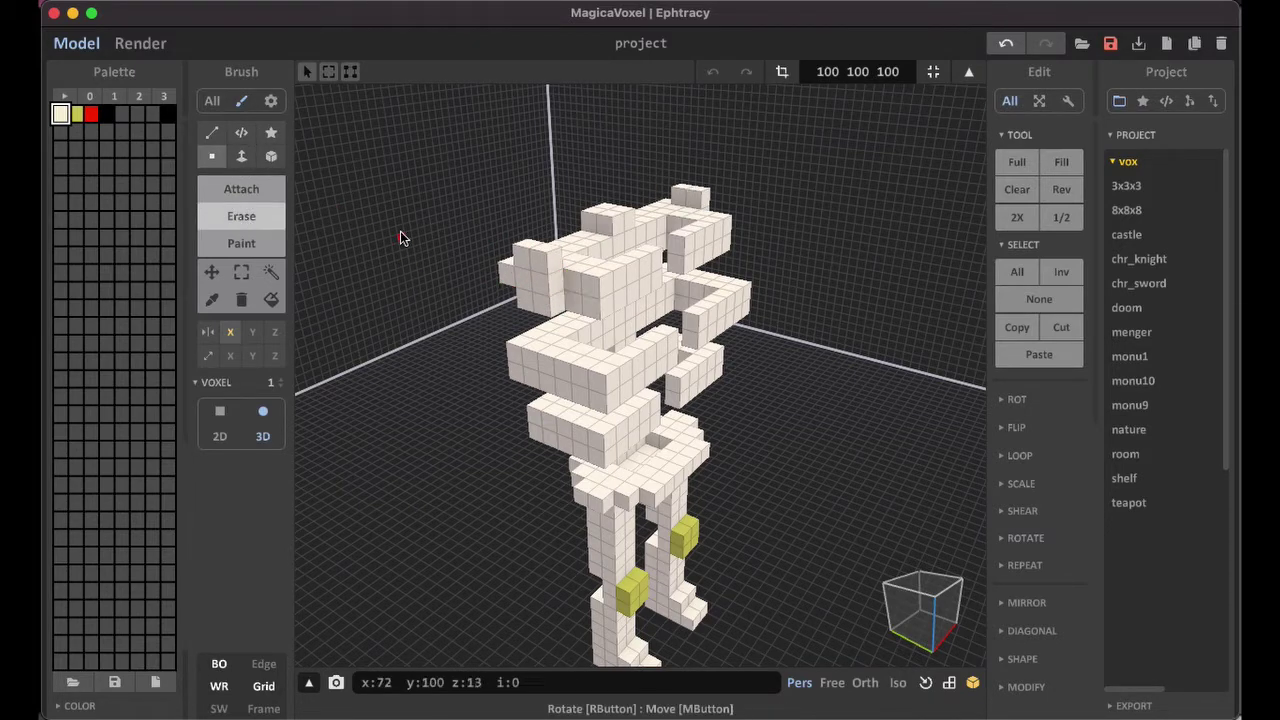
{"action": "left_click", "coordinate": [240, 189]}
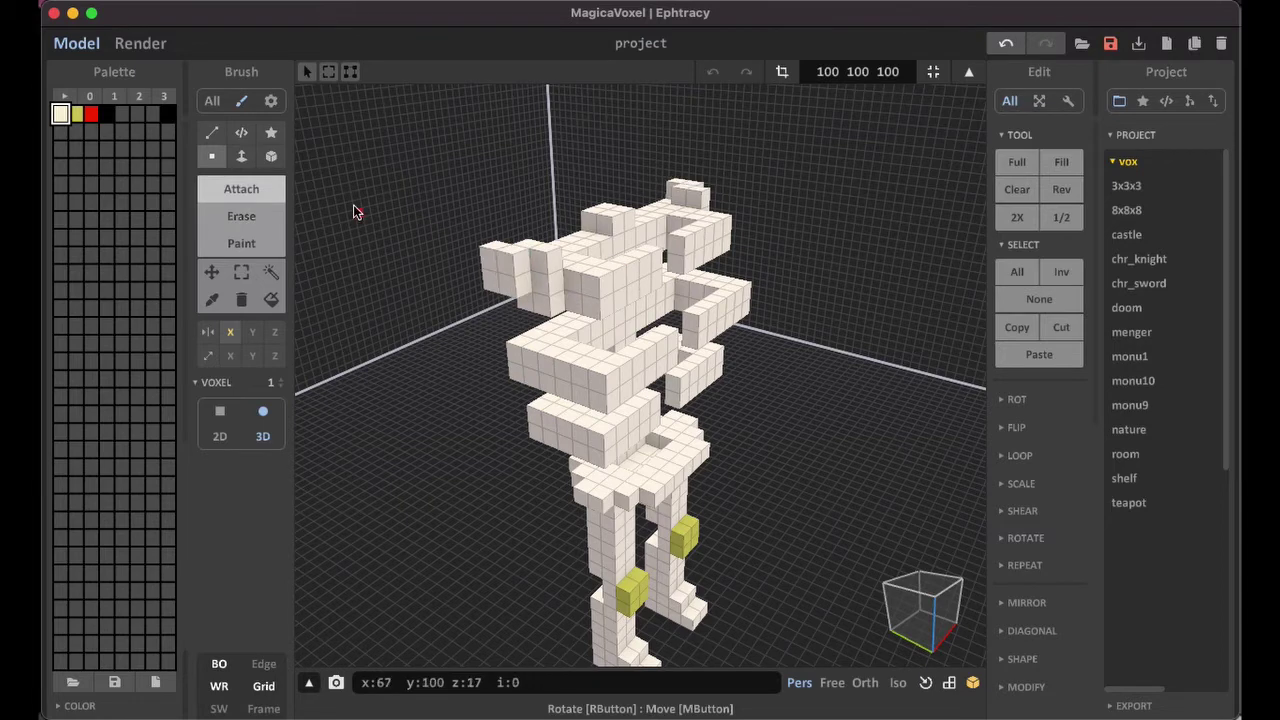
{"action": "left_click", "coordinate": [241, 156]}
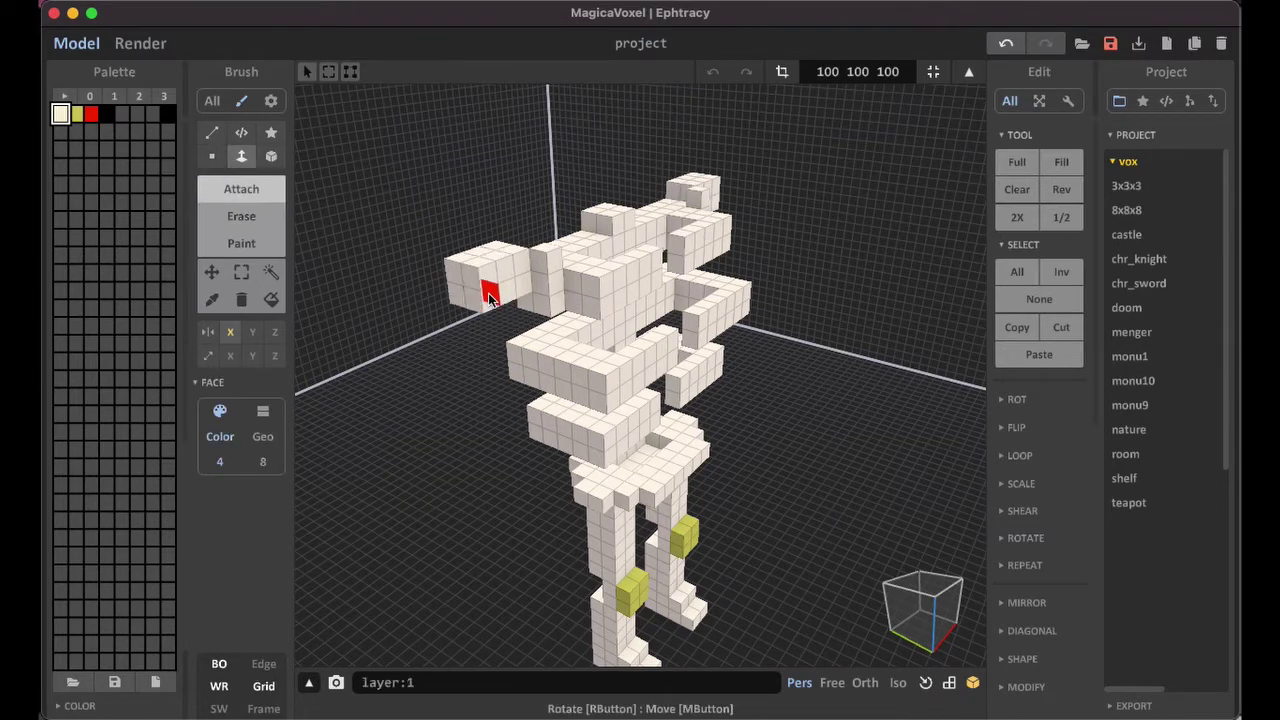
{"action": "left_click", "coordinate": [241, 216]}
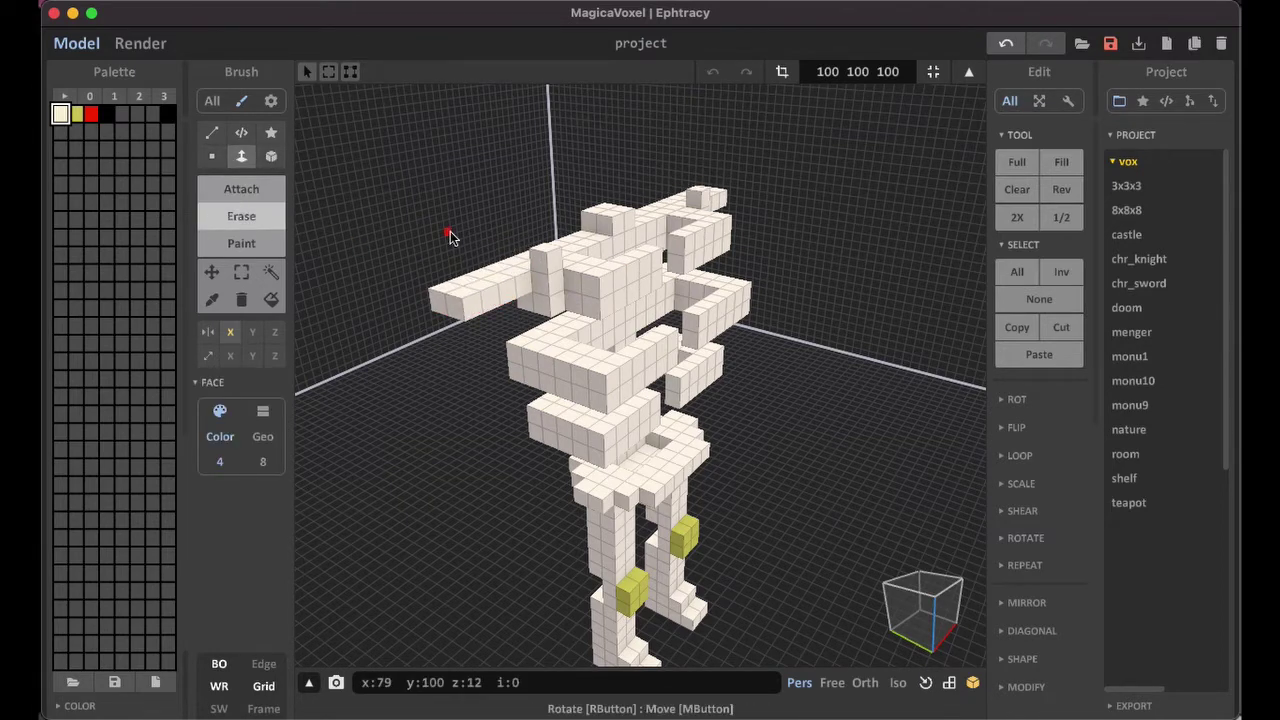
Attach yellow-green elbow blocks to the outer ends of both upper arms.
{"action": "left_click", "coordinate": [211, 156]}
{"action": "left_click", "coordinate": [76, 113]}
{"action": "left_click", "coordinate": [241, 189]}
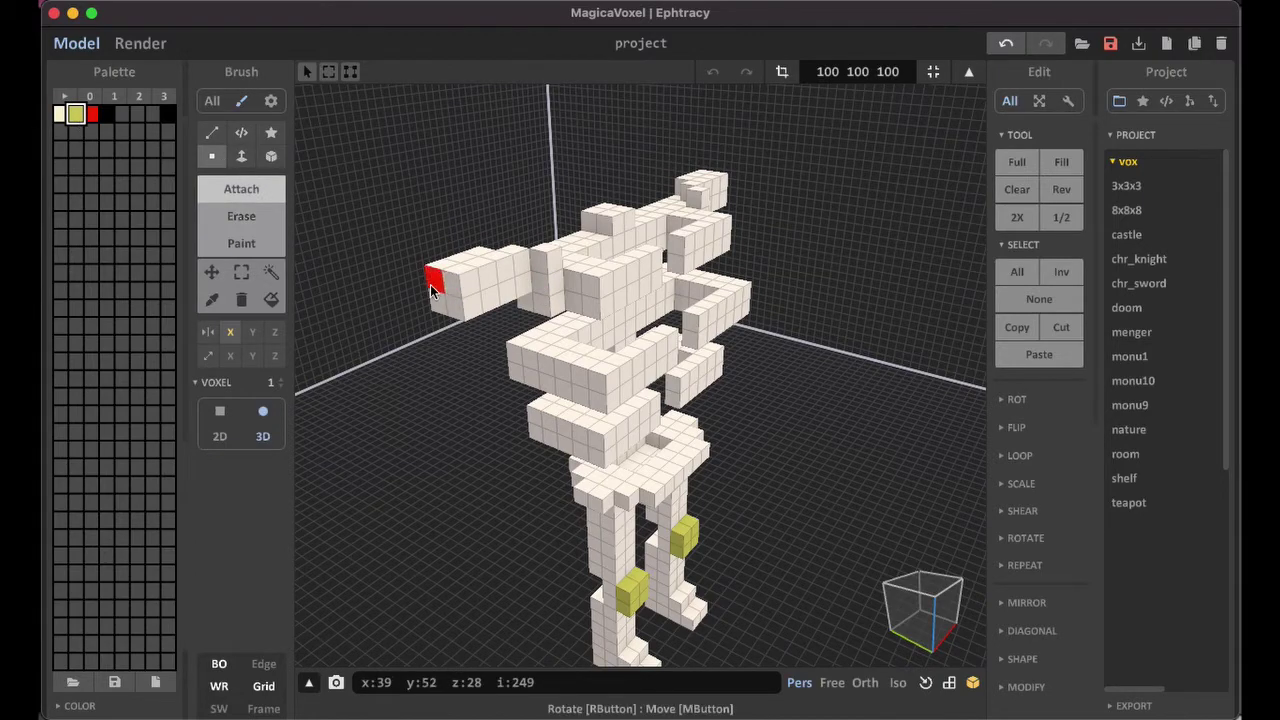
{"action": "left_click", "coordinate": [431, 305]}
{"action": "right_click_drag", "start_coordinate": [470, 360], "coordinate": [499, 378]}
{"action": "key", "text": "super+z"}
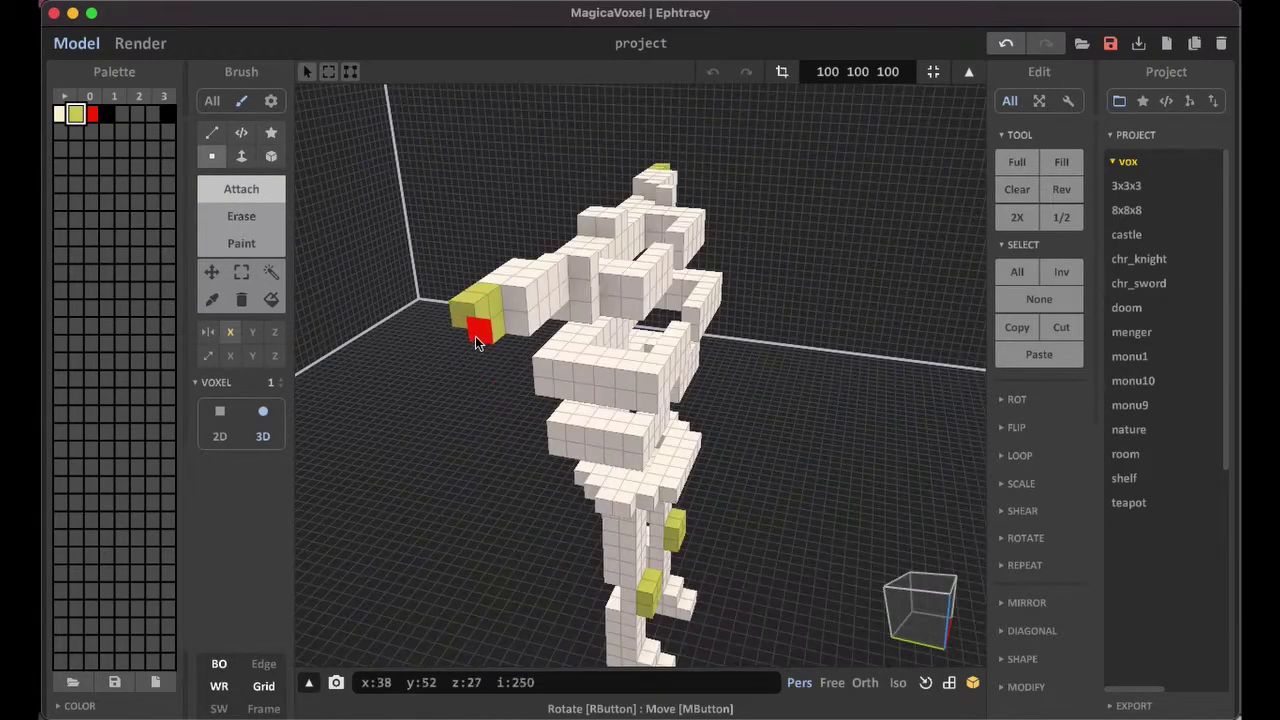
Attach cream voxels to the outer side of the elbows and along the elbows' back edge.
{"action": "left_click", "coordinate": [60, 113]}
{"action": "left_click_drag", "start_coordinate": [458, 314], "coordinate": [471, 346]}
{"action": "left_click", "coordinate": [487, 334]}
{"action": "right_click_drag", "start_coordinate": [495, 348], "coordinate": [411, 326]}
{"action": "key", "text": "super+z"}
{"action": "left_click_drag", "start_coordinate": [408, 238], "coordinate": [418, 262]}
{"action": "right_click_drag", "start_coordinate": [811, 296], "coordinate": [611, 334]}
Extrude the forearms outward from the elbows and extend them into narrower hands.
{"action": "key", "text": "f"}
{"action": "left_click", "coordinate": [542, 360]}
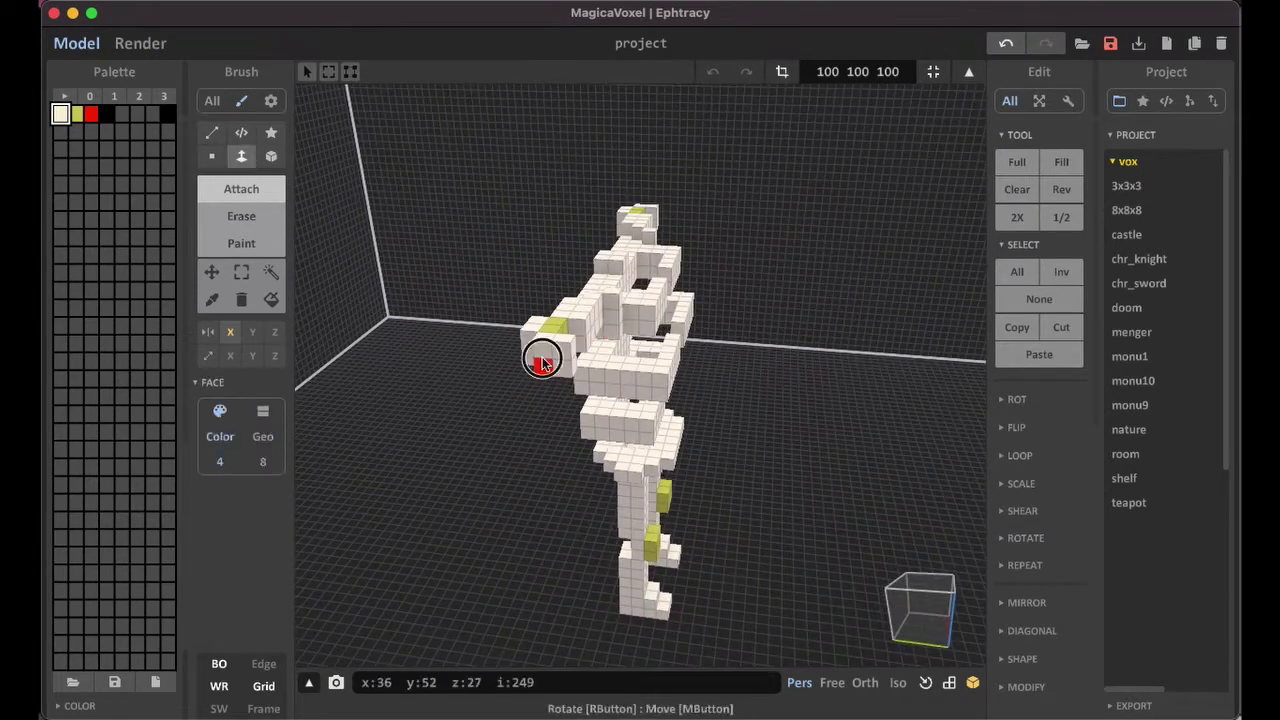
{"action": "key", "text": "v"}
{"action": "right_click_drag", "start_coordinate": [505, 400], "coordinate": [358, 293]}
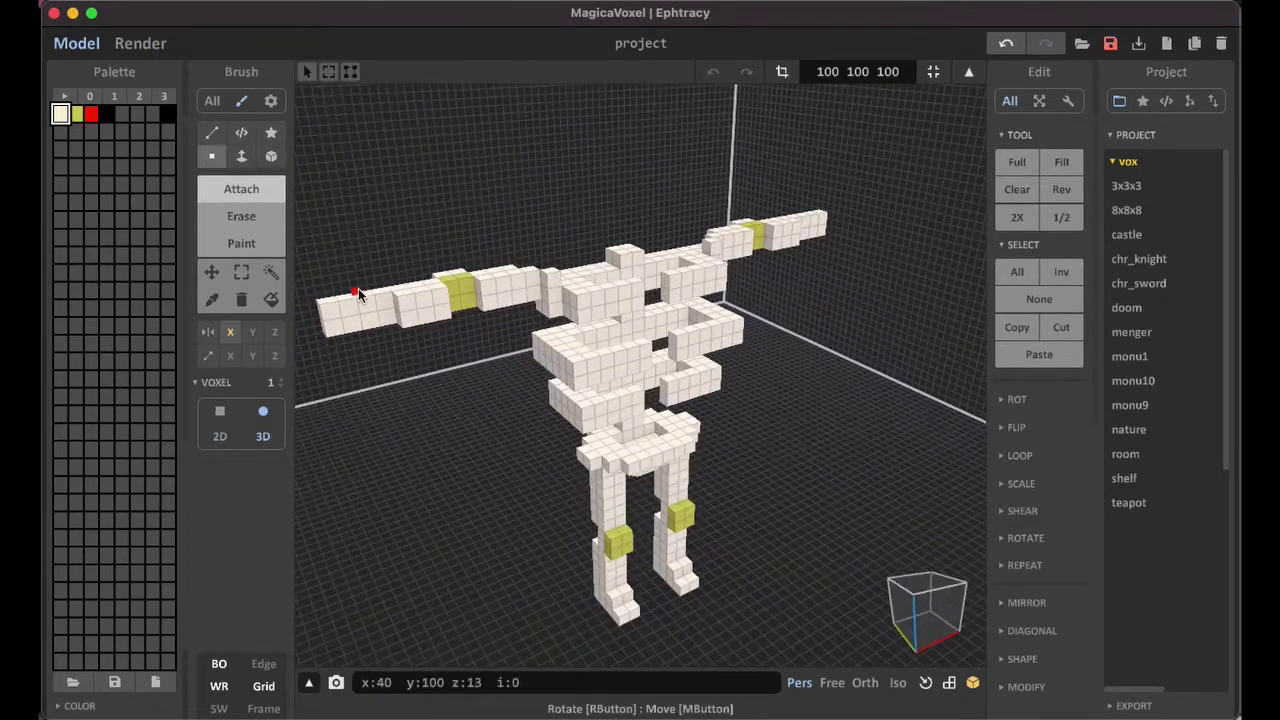
Attach yellow-green wrist blocks to both arms and a cream thumb voxel to each hand.
{"action": "left_click", "coordinate": [77, 116]}
{"action": "left_click", "coordinate": [384, 306]}
{"action": "mouse_move", "coordinate": [788, 396]}
{"action": "right_mouse_down"}
{"action": "mouse_move", "coordinate": [777, 406]}
{"action": "mouse_move", "coordinate": [757, 372]}
{"action": "mouse_move", "coordinate": [782, 436]}
{"action": "right_mouse_up"}
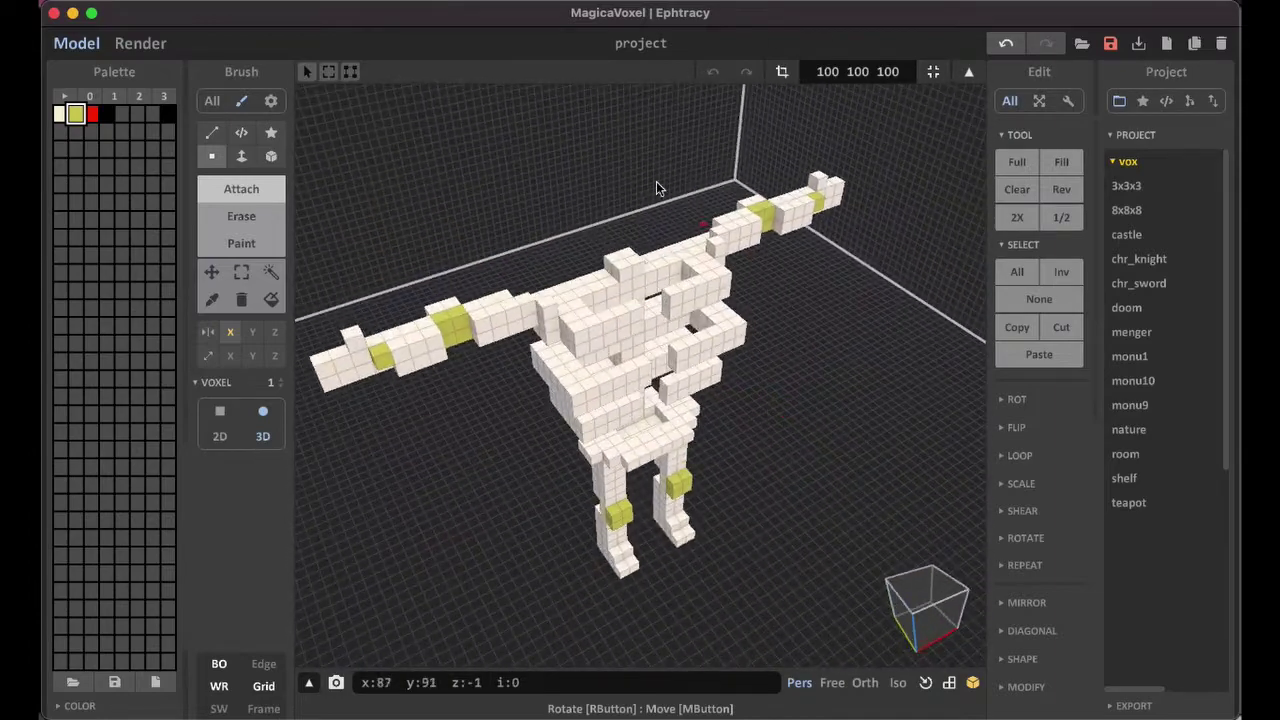
Extrude the neck upward from the top of the spine in the cream colour.
{"action": "left_click", "coordinate": [243, 160]}
{"action": "left_click", "coordinate": [623, 261]}
{"action": "key", "text": "super+z"}
{"action": "left_click", "coordinate": [60, 114]}
{"action": "double_click", "coordinate": [626, 253]}
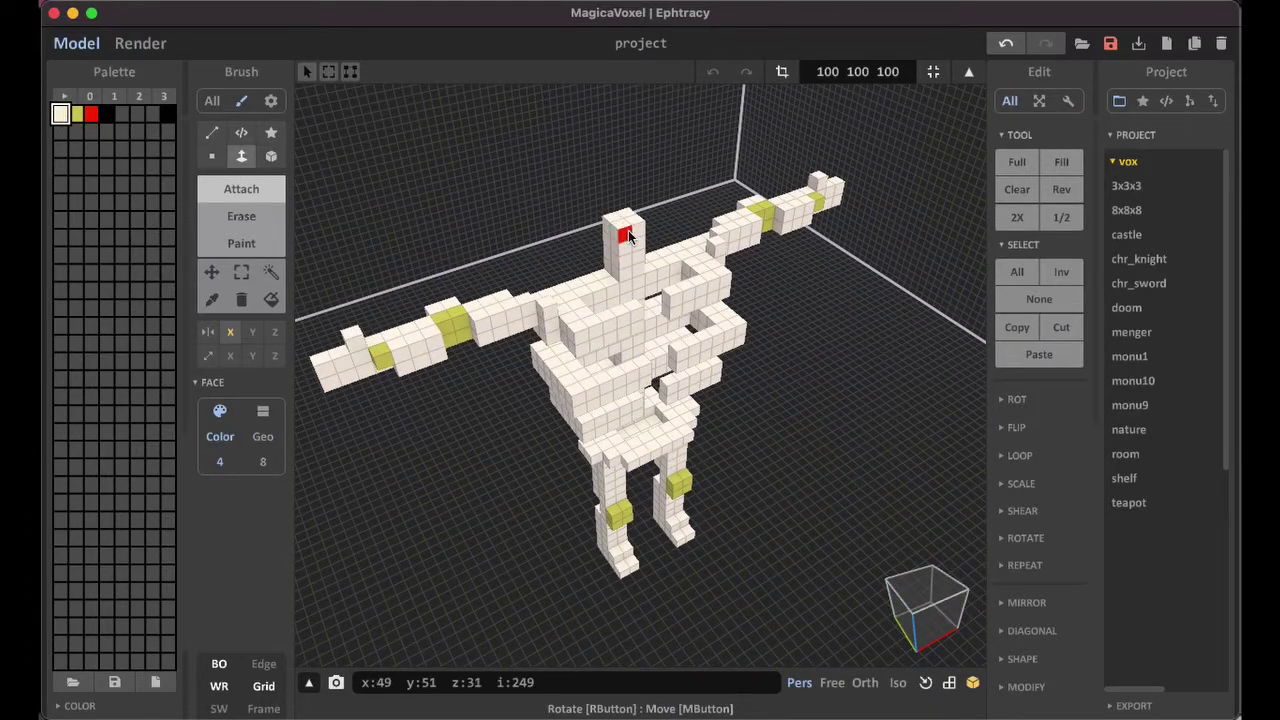
Widen the top of the neck with cream voxels and extrude that base into a large block-shaped head.
{"action": "mouse_move", "coordinate": [629, 236]}
{"action": "right_mouse_down"}
{"action": "mouse_move", "coordinate": [608, 182]}
{"action": "mouse_move", "coordinate": [638, 290]}
{"action": "mouse_move", "coordinate": [820, 252]}
{"action": "right_mouse_up"}
{"action": "left_click", "coordinate": [214, 157]}
{"action": "left_click", "coordinate": [614, 218]}
{"action": "left_click", "coordinate": [627, 272]}
{"action": "left_click", "coordinate": [621, 275]}
{"action": "left_click", "coordinate": [640, 272]}
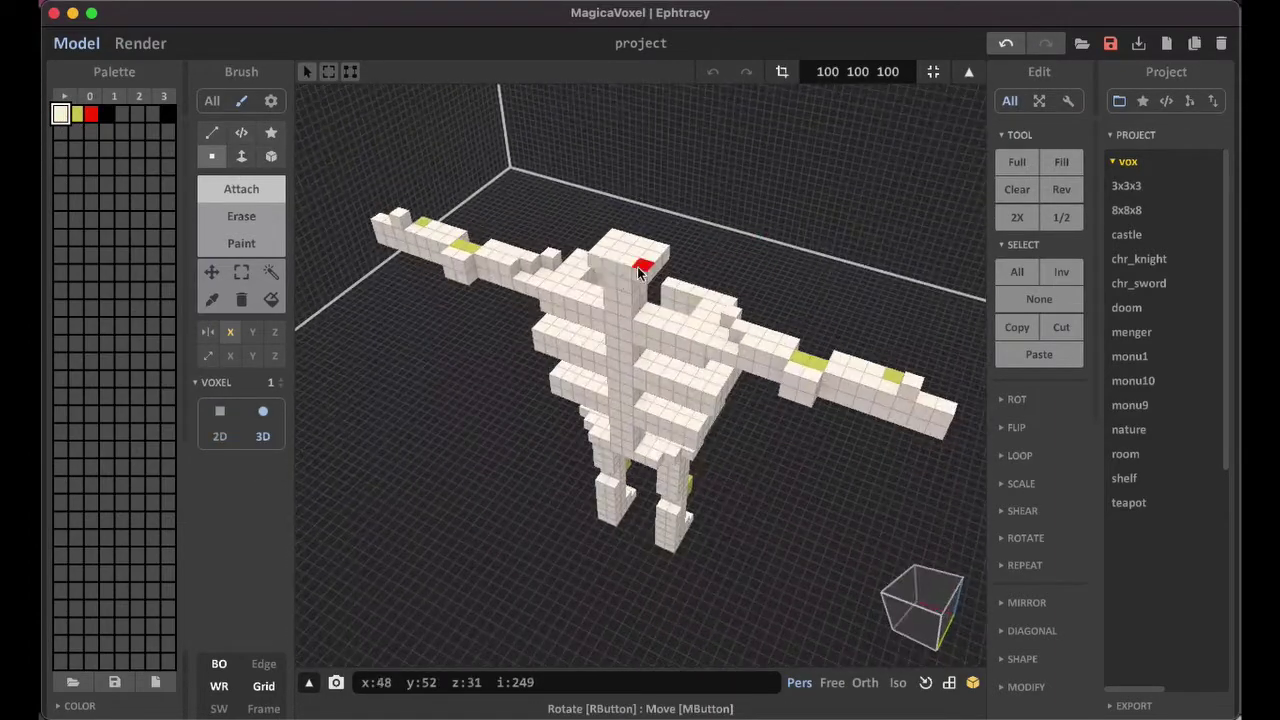
{"action": "mouse_move", "coordinate": [640, 272]}
{"action": "right_mouse_down"}
{"action": "mouse_move", "coordinate": [656, 251]}
{"action": "mouse_move", "coordinate": [623, 246]}
{"action": "mouse_move", "coordinate": [651, 217]}
{"action": "mouse_move", "coordinate": [654, 263]}
{"action": "mouse_move", "coordinate": [571, 240]}
{"action": "mouse_move", "coordinate": [662, 210]}
{"action": "mouse_move", "coordinate": [609, 260]}
{"action": "mouse_move", "coordinate": [694, 251]}
{"action": "mouse_move", "coordinate": [690, 318]}
{"action": "right_mouse_up"}
{"action": "key", "text": "f"}
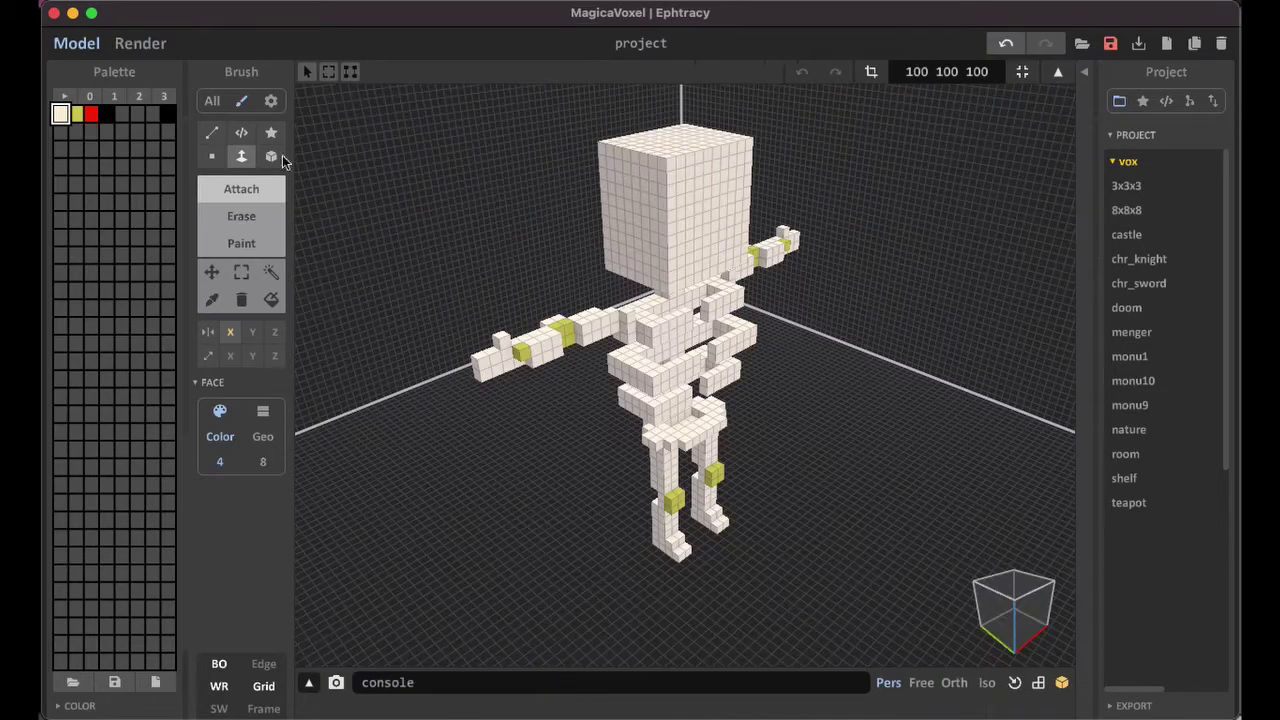
Erase voxels along the lower part of the head block to shape the jaw and separate the teeth.
{"action": "right_click_drag", "start_coordinate": [690, 245], "coordinate": [695, 318]}
{"action": "scroll", "coordinate": [695, 318], "scroll_direction": "up", "scroll_amount": 5}
{"action": "key", "text": "v"}
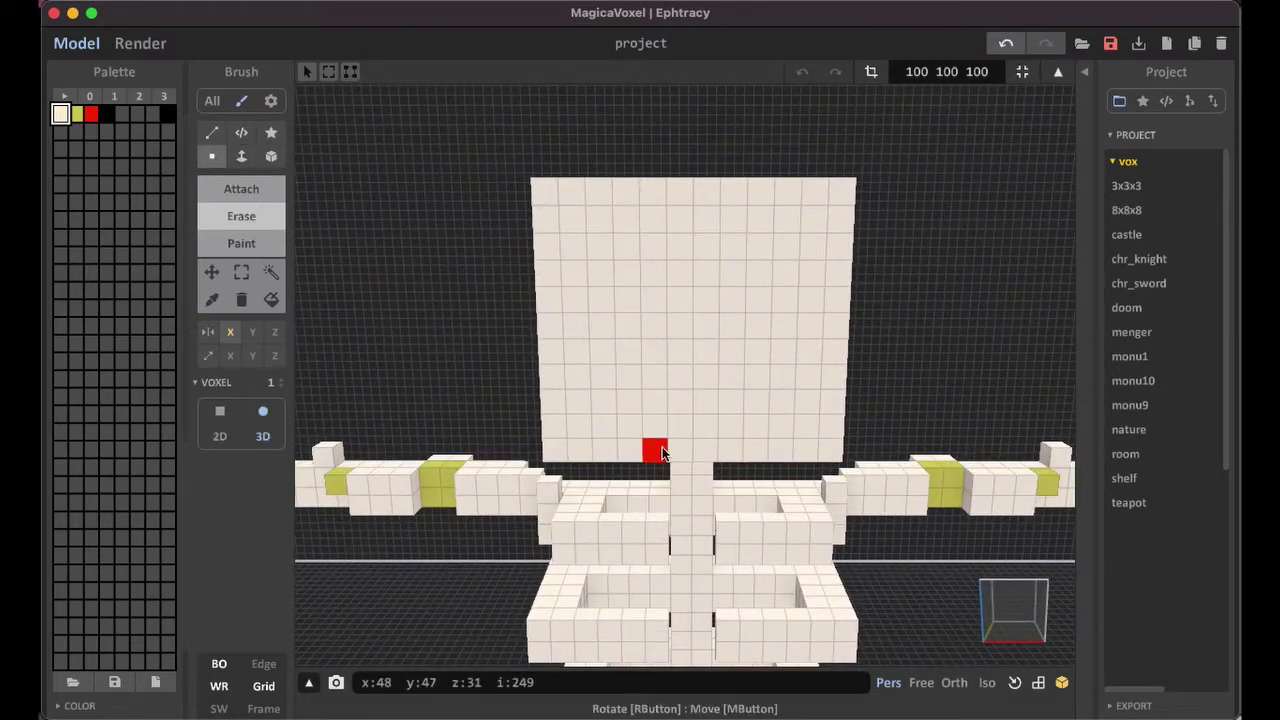
{"action": "right_click_drag", "start_coordinate": [575, 437], "coordinate": [618, 372]}
{"action": "right_click_drag", "start_coordinate": [699, 388], "coordinate": [630, 423]}
{"action": "left_click_drag", "start_coordinate": [630, 422], "coordinate": [655, 413]}
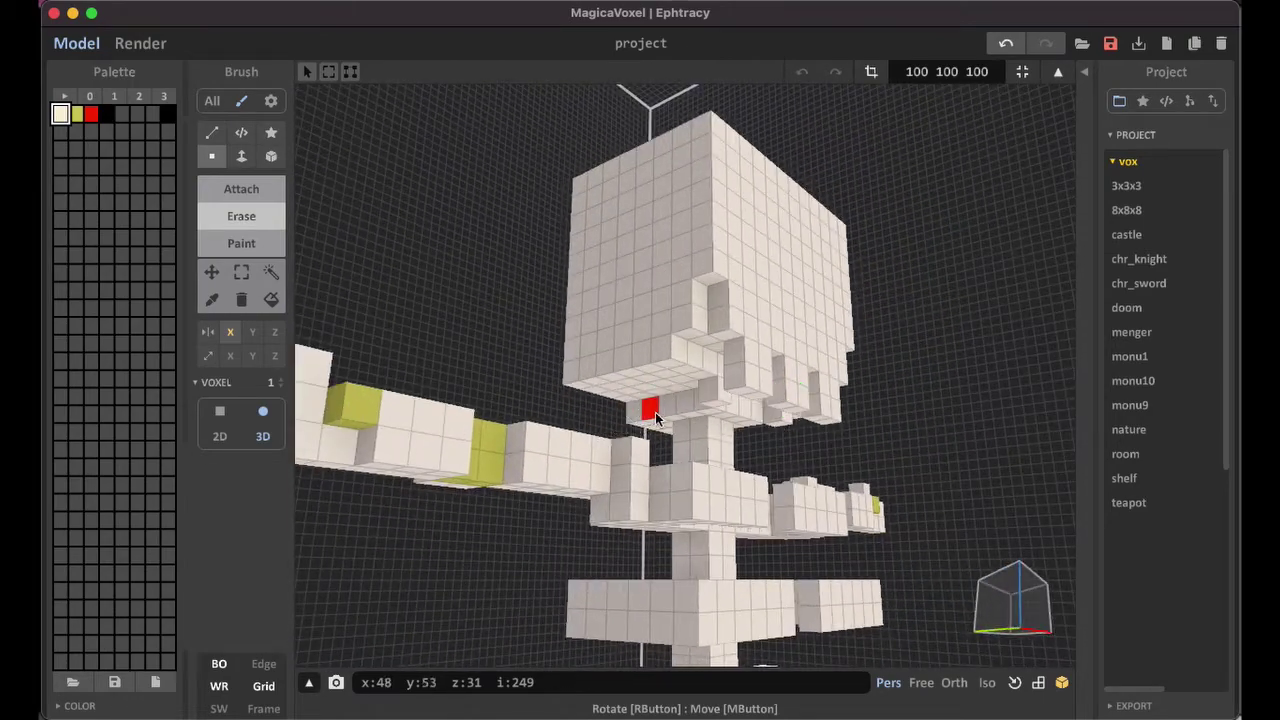
Erase voxels from the front of the head to carve two eye sockets and a nose opening.
{"action": "mouse_move", "coordinate": [651, 411]}
{"action": "right_mouse_down"}
{"action": "mouse_move", "coordinate": [826, 331]}
{"action": "mouse_move", "coordinate": [666, 414]}
{"action": "mouse_move", "coordinate": [726, 288]}
{"action": "mouse_move", "coordinate": [611, 340]}
{"action": "mouse_move", "coordinate": [686, 420]}
{"action": "mouse_move", "coordinate": [634, 400]}
{"action": "mouse_move", "coordinate": [697, 374]}
{"action": "mouse_move", "coordinate": [648, 360]}
{"action": "mouse_move", "coordinate": [763, 378]}
{"action": "mouse_move", "coordinate": [716, 390]}
{"action": "mouse_move", "coordinate": [857, 449]}
{"action": "mouse_move", "coordinate": [714, 294]}
{"action": "mouse_move", "coordinate": [734, 331]}
{"action": "mouse_move", "coordinate": [752, 327]}
{"action": "mouse_move", "coordinate": [726, 323]}
{"action": "mouse_move", "coordinate": [743, 297]}
{"action": "mouse_move", "coordinate": [743, 331]}
{"action": "mouse_move", "coordinate": [845, 345]}
{"action": "mouse_move", "coordinate": [701, 340]}
{"action": "mouse_move", "coordinate": [674, 294]}
{"action": "mouse_move", "coordinate": [650, 305]}
{"action": "mouse_move", "coordinate": [843, 305]}
{"action": "mouse_move", "coordinate": [771, 371]}
{"action": "mouse_move", "coordinate": [723, 294]}
{"action": "mouse_move", "coordinate": [1011, 229]}
{"action": "right_mouse_up"}
{"action": "key", "text": "f"}
{"action": "left_click", "coordinate": [212, 156]}
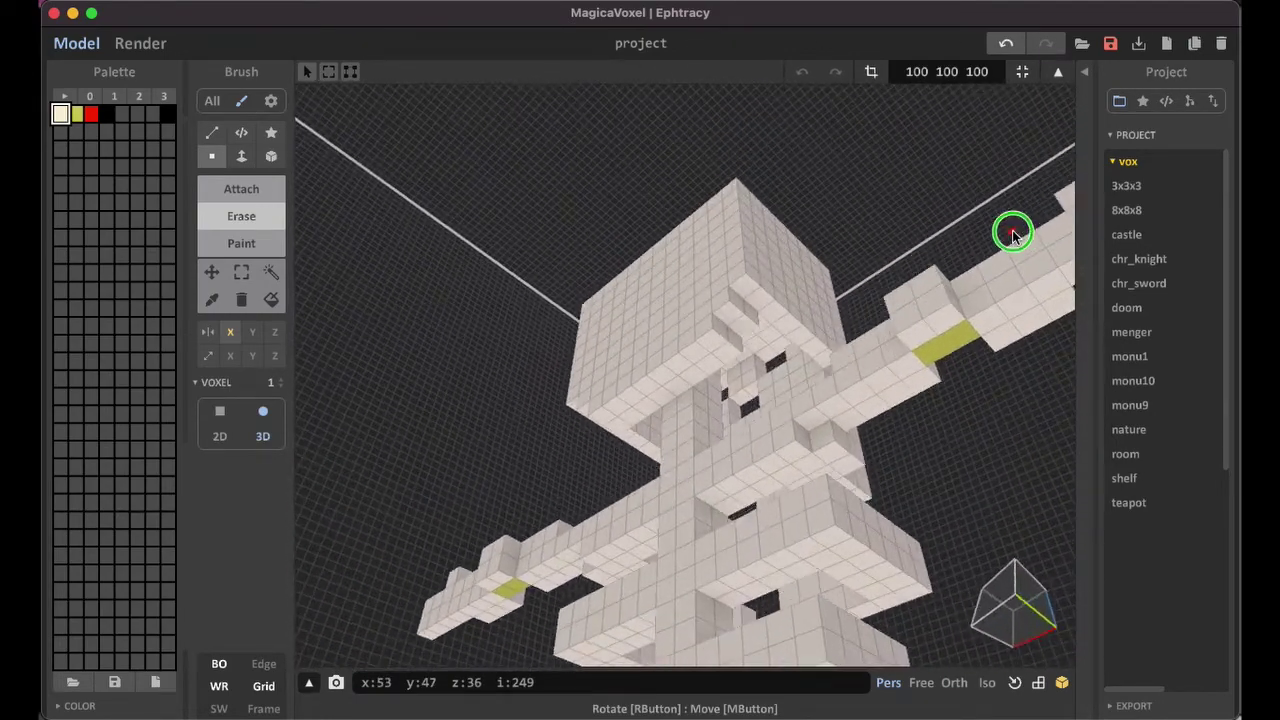
Fill the eye sockets with black voxels and attach red voxels inside them as pupils.
{"action": "left_click", "coordinate": [106, 114]}
{"action": "left_click", "coordinate": [223, 189]}
{"action": "left_click", "coordinate": [760, 348]}
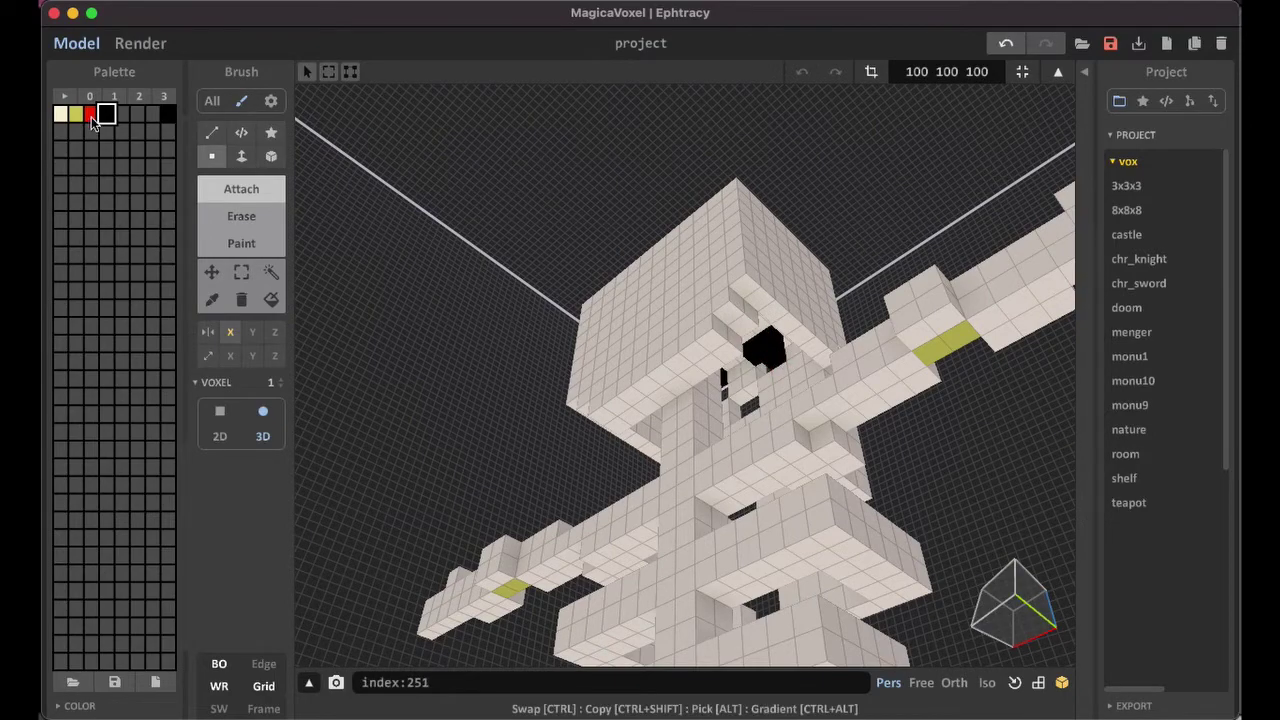
{"action": "left_click", "coordinate": [91, 114]}
{"action": "mouse_move", "coordinate": [790, 370]}
{"action": "right_mouse_down"}
{"action": "mouse_move", "coordinate": [829, 386]}
{"action": "mouse_move", "coordinate": [763, 460]}
{"action": "right_mouse_up"}
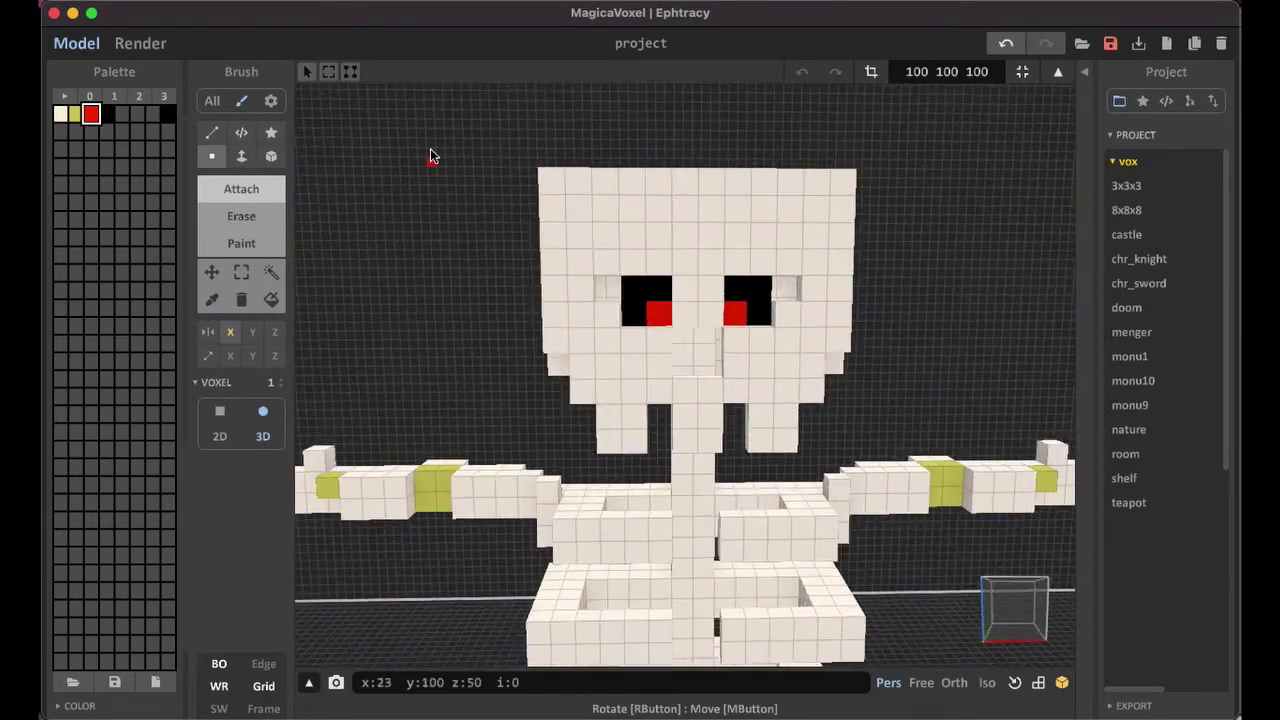
Erase faces on both sides of the head to recess the temples behind the eye sockets.
{"action": "left_click", "coordinate": [242, 218]}
{"action": "left_click", "coordinate": [242, 158]}
{"action": "mouse_move", "coordinate": [430, 230]}
{"action": "right_mouse_down"}
{"action": "mouse_move", "coordinate": [574, 275]}
{"action": "mouse_move", "coordinate": [562, 171]}
{"action": "mouse_move", "coordinate": [743, 129]}
{"action": "mouse_move", "coordinate": [714, 143]}
{"action": "right_mouse_up"}
{"action": "key", "text": "super+z"}
{"action": "right_click_drag", "start_coordinate": [700, 196], "coordinate": [652, 251]}
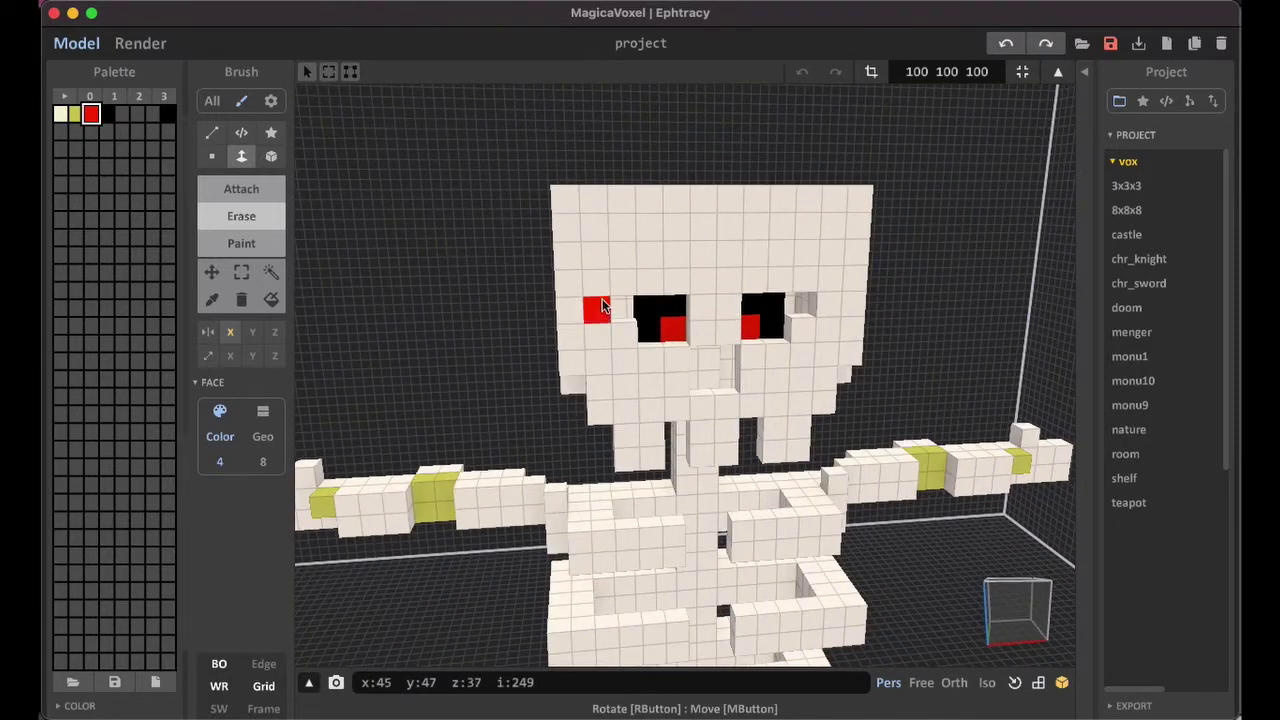
{"action": "left_click", "coordinate": [626, 289]}
{"action": "mouse_move", "coordinate": [602, 306]}
{"action": "right_mouse_down"}
{"action": "mouse_move", "coordinate": [680, 293]}
{"action": "mouse_move", "coordinate": [614, 245]}
{"action": "right_mouse_up"}
{"action": "left_click", "coordinate": [611, 305]}
{"action": "left_click", "coordinate": [611, 305]}
Attach a cream voxel column inside the recess on each side of the head and extrude it by one layer.
{"action": "left_click", "coordinate": [212, 157]}
{"action": "left_click", "coordinate": [242, 189]}
{"action": "left_click_drag", "start_coordinate": [609, 275], "coordinate": [606, 362]}
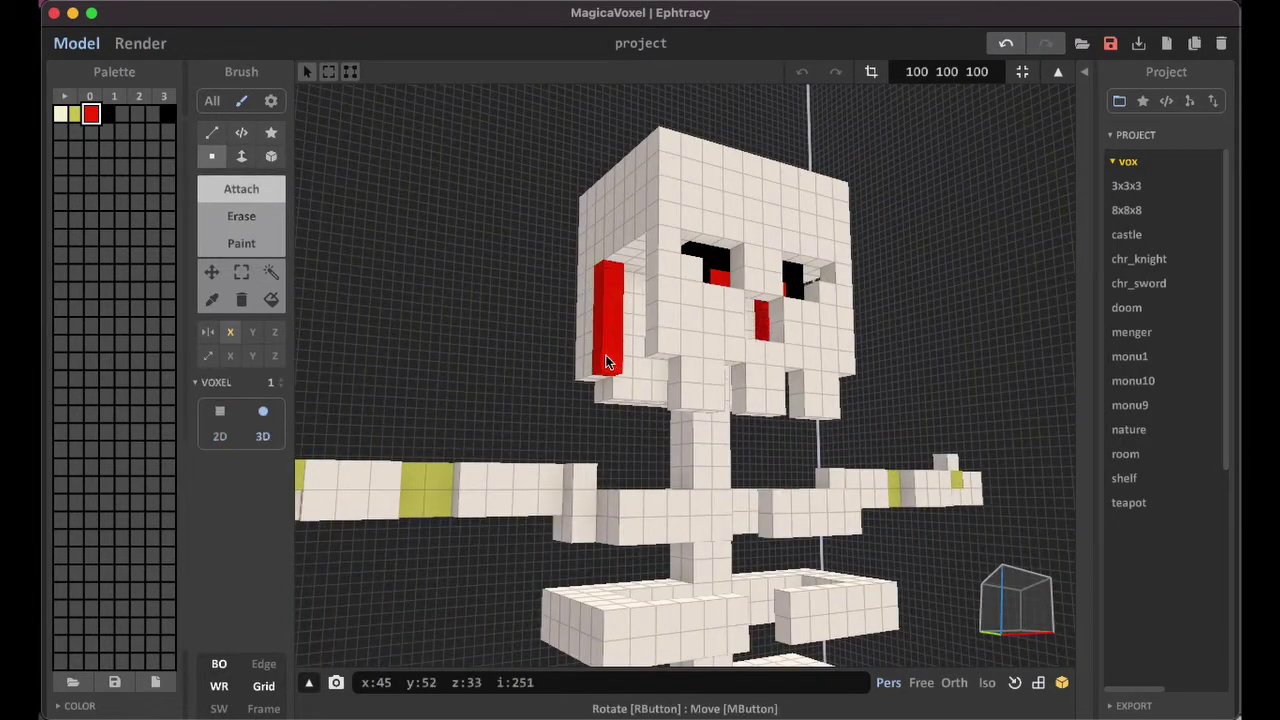
{"action": "key", "text": "super+z"}
{"action": "left_click", "coordinate": [61, 114]}
{"action": "left_click_drag", "start_coordinate": [610, 277], "coordinate": [608, 358]}
{"action": "key", "text": "f"}
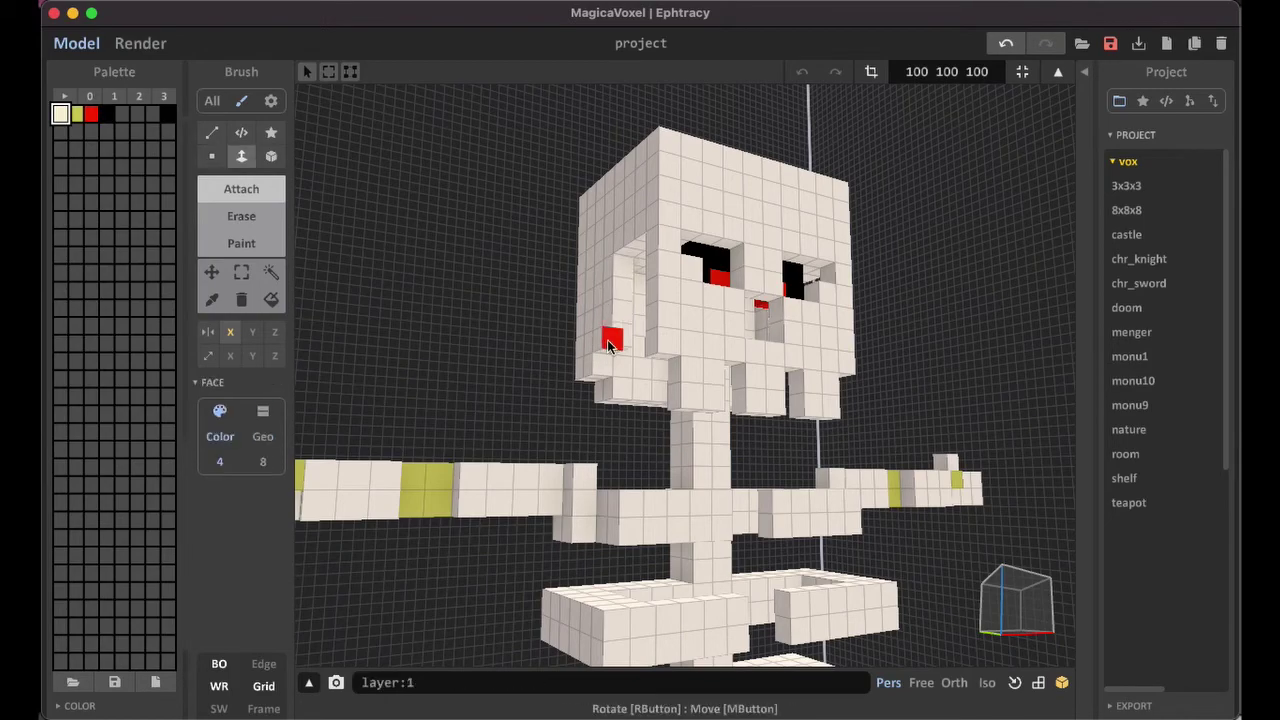
Erase the outer voxel columns of both cheeks below the brow to narrow the face.
{"action": "right_click_drag", "start_coordinate": [448, 331], "coordinate": [540, 239]}
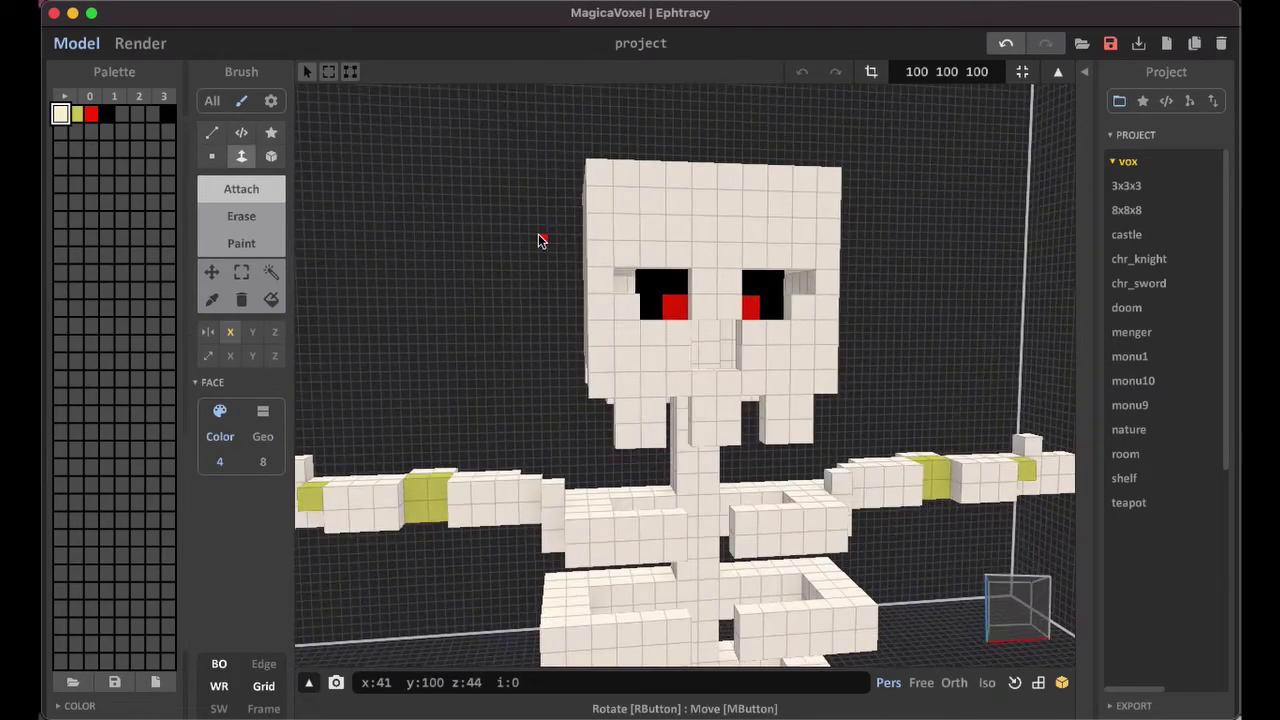
{"action": "left_click", "coordinate": [212, 157]}
{"action": "left_click", "coordinate": [242, 216]}
{"action": "left_click_drag", "start_coordinate": [604, 385], "coordinate": [605, 310]}
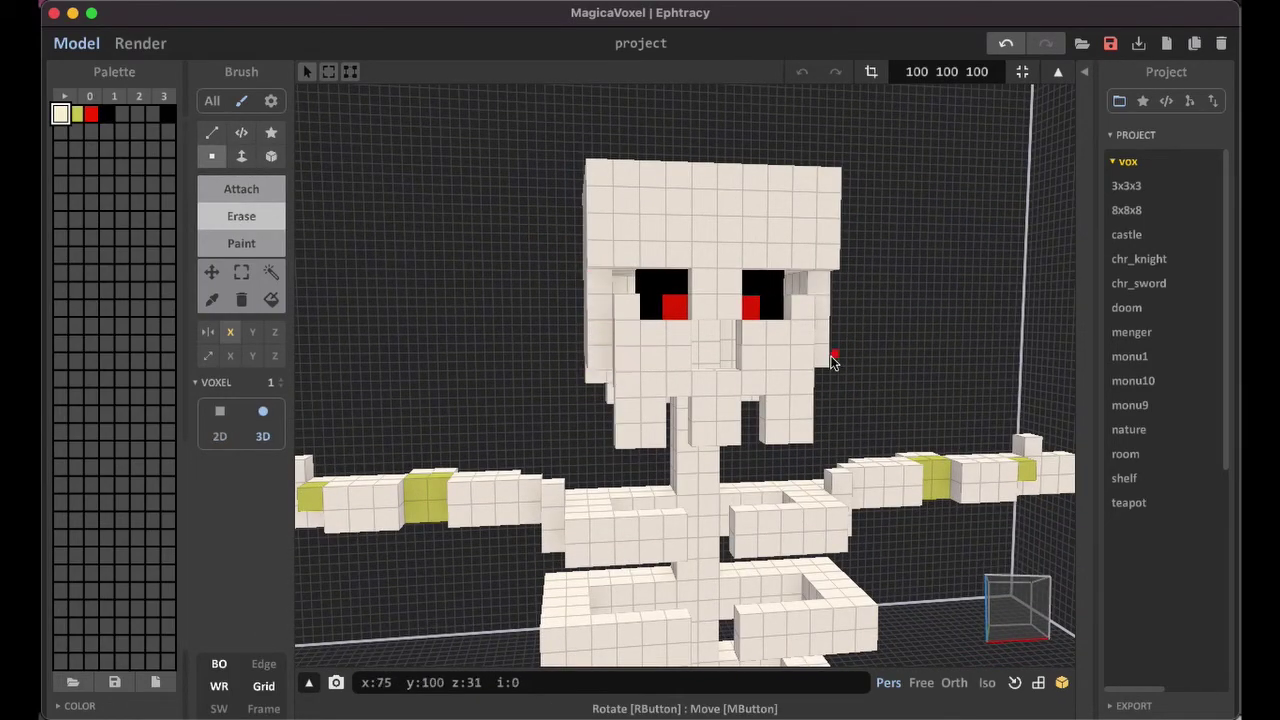
Erase voxels from the head's upper edges and the forehead corners, leaving a protruding brow ridge above the eyes.
{"action": "right_click_drag", "start_coordinate": [832, 362], "coordinate": [1003, 366]}
{"action": "right_click_drag", "start_coordinate": [714, 395], "coordinate": [752, 355]}
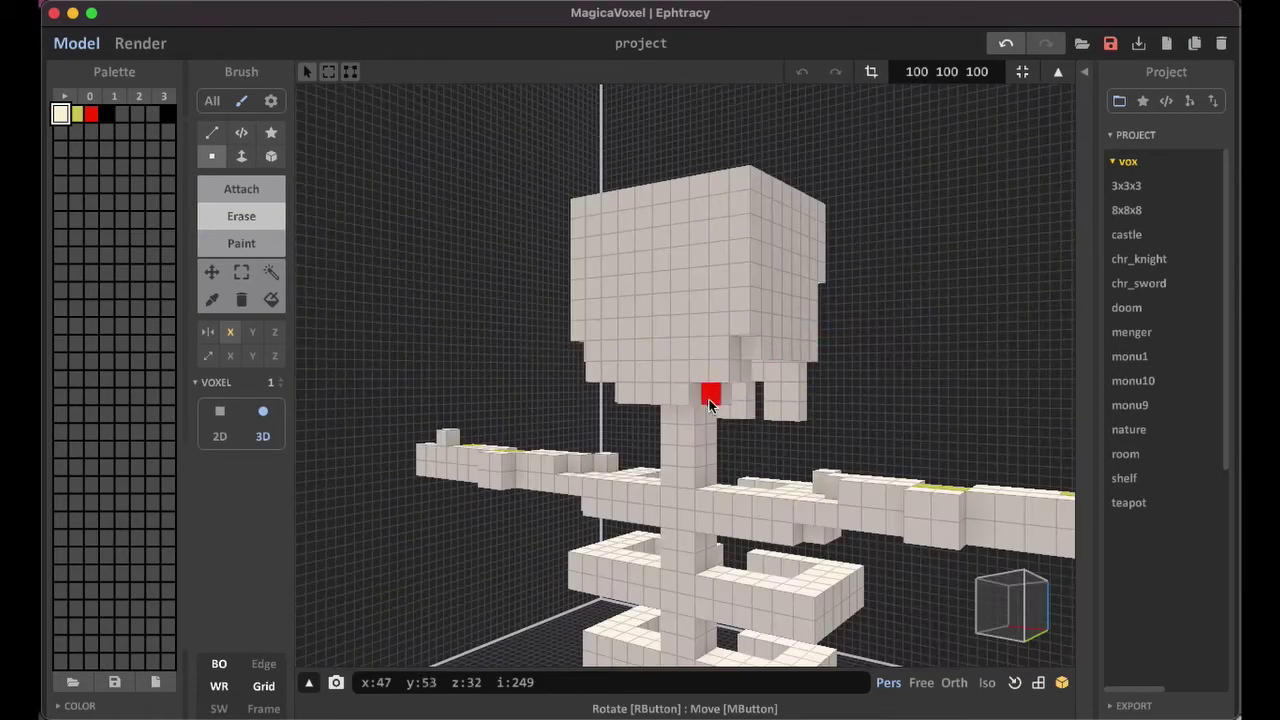
{"action": "right_click_drag", "start_coordinate": [708, 403], "coordinate": [606, 266]}
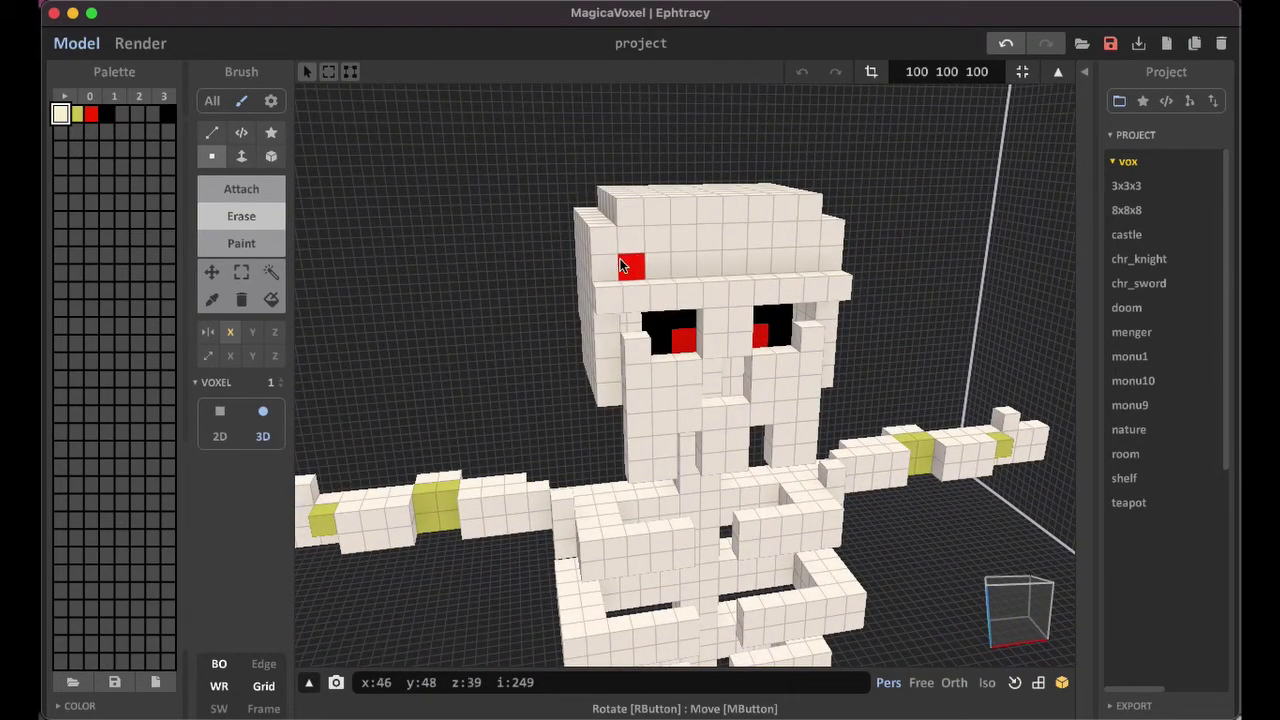
{"action": "mouse_move", "coordinate": [620, 265]}
{"action": "left_mouse_down"}
{"action": "mouse_move", "coordinate": [649, 234]}
{"action": "mouse_move", "coordinate": [612, 238]}
{"action": "left_mouse_up"}
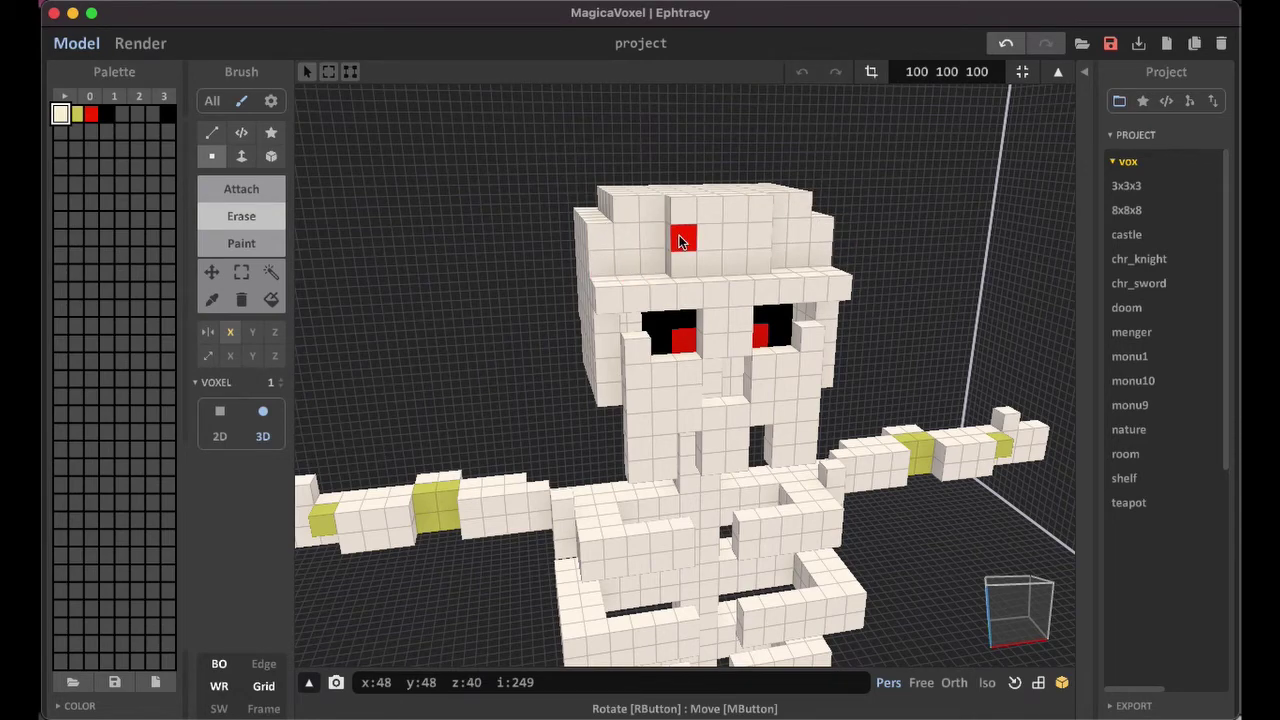
Erase the upper sides and top edges of the skull in steps to round it into a dome.
{"action": "right_click_drag", "start_coordinate": [679, 235], "coordinate": [755, 270]}
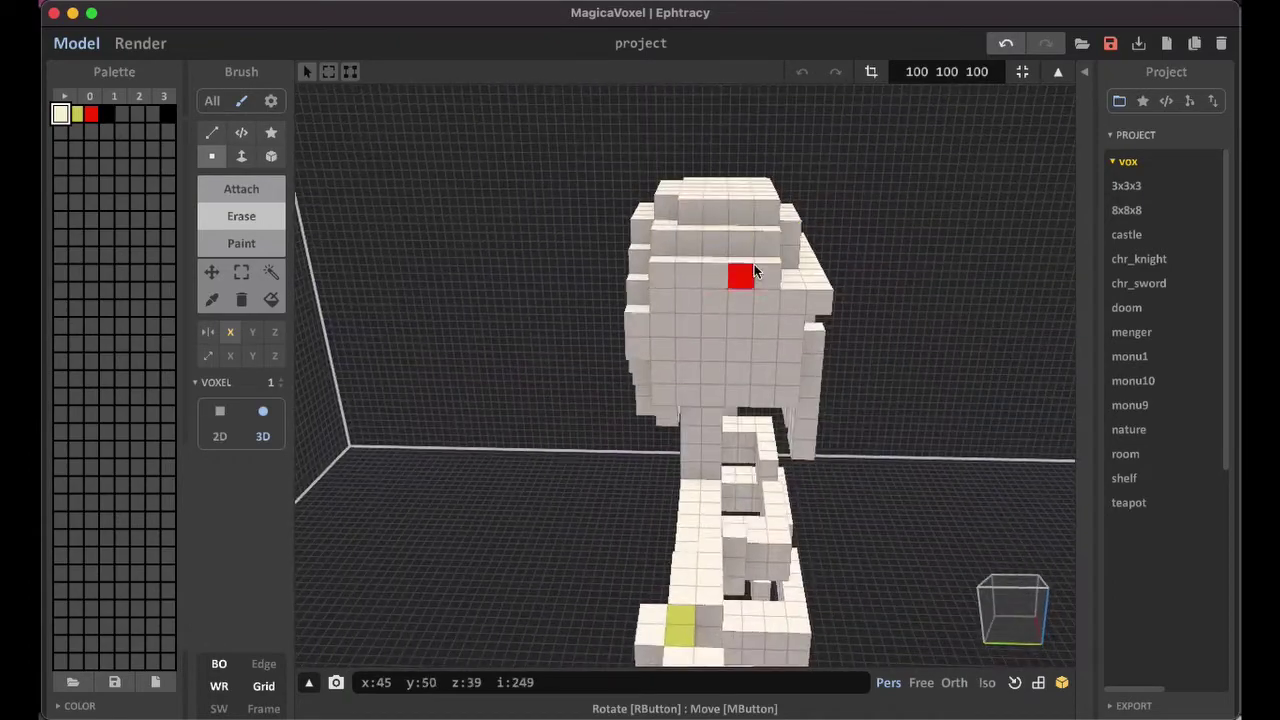
{"action": "left_click_drag", "start_coordinate": [754, 271], "coordinate": [740, 206]}
{"action": "mouse_move", "coordinate": [740, 206]}
{"action": "right_mouse_down"}
{"action": "mouse_move", "coordinate": [756, 262]}
{"action": "mouse_move", "coordinate": [670, 292]}
{"action": "right_mouse_up"}
{"action": "left_click", "coordinate": [777, 264]}
{"action": "key", "text": "super+z"}
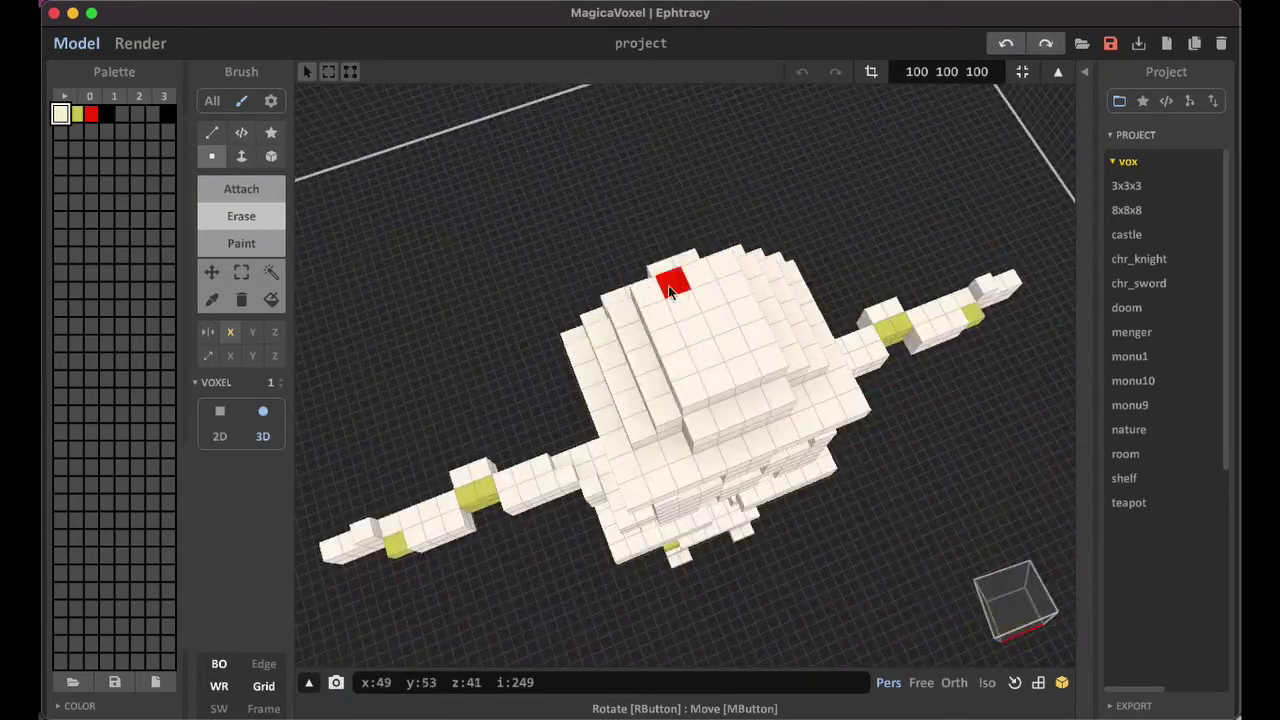
{"action": "left_click", "coordinate": [678, 364]}
{"action": "right_click_drag", "start_coordinate": [678, 364], "coordinate": [830, 405]}
{"action": "scroll", "coordinate": [737, 355], "scroll_direction": "down", "scroll_amount": 5}
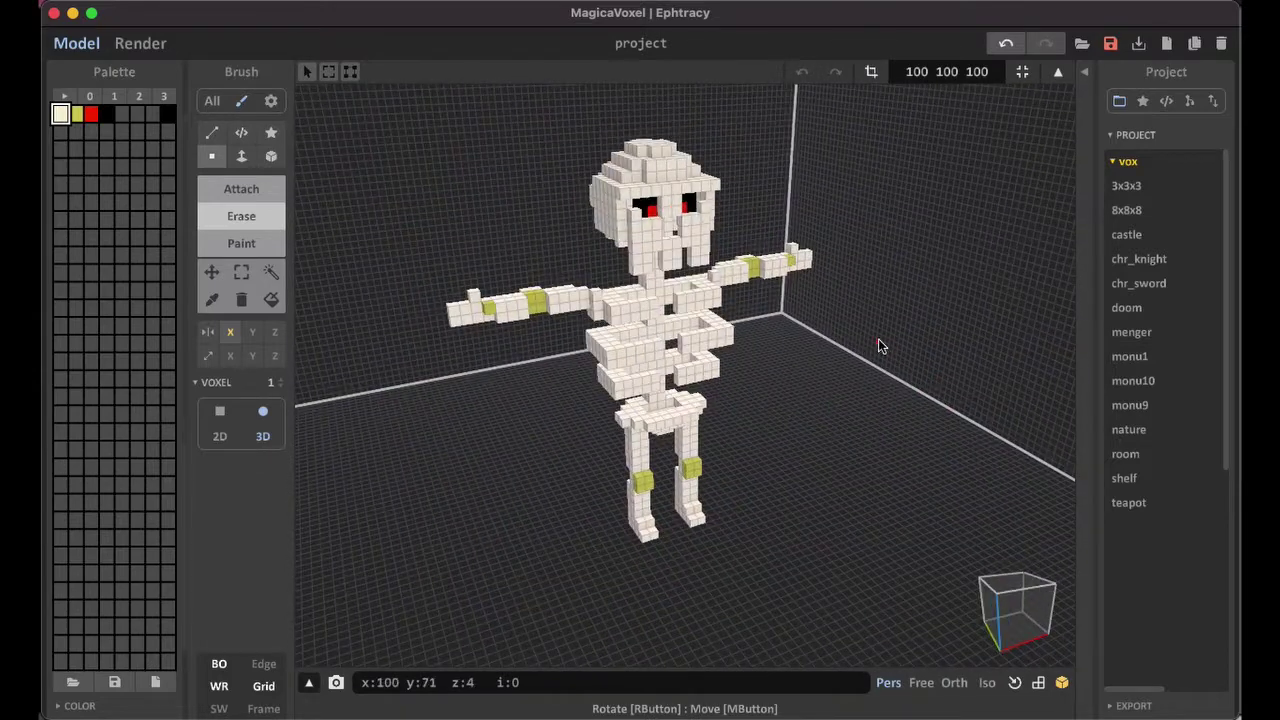
Save the project as skeleton.vox in the skeleton folder inside VoxelGames.
{"action": "left_click", "coordinate": [1108, 46]}
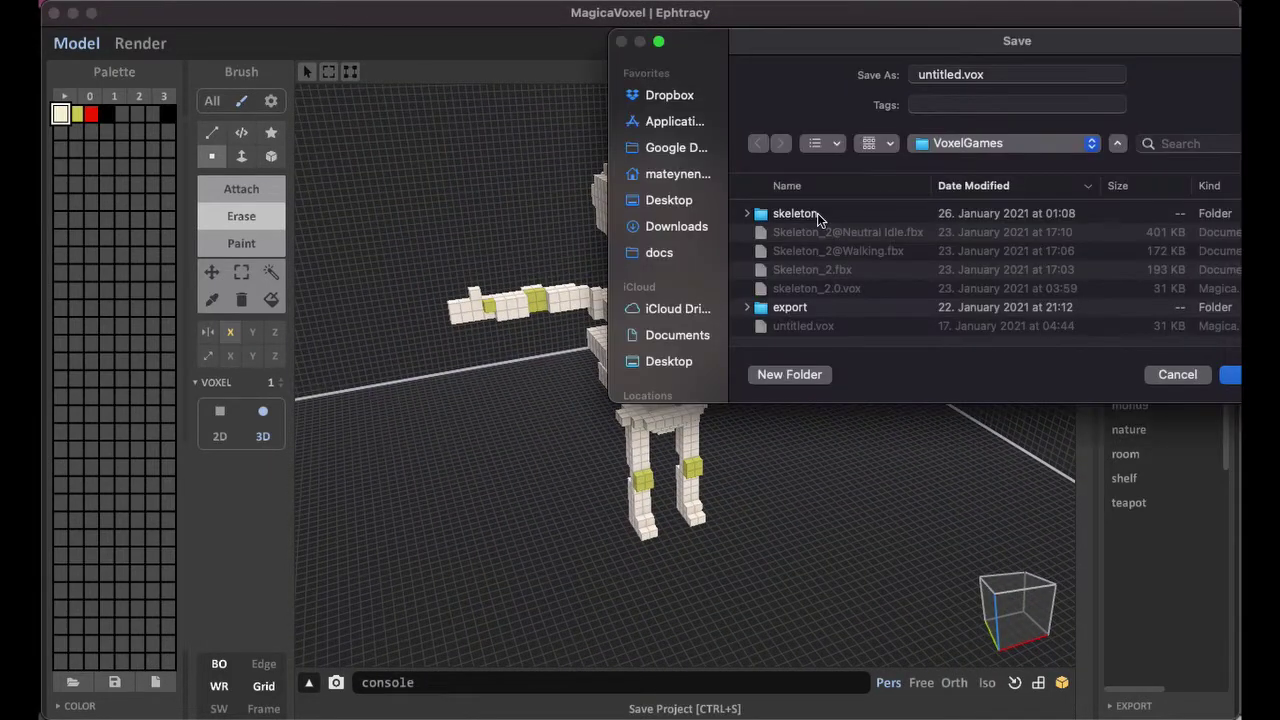
{"action": "double_click", "coordinate": [817, 215]}
{"action": "double_click", "coordinate": [929, 76]}
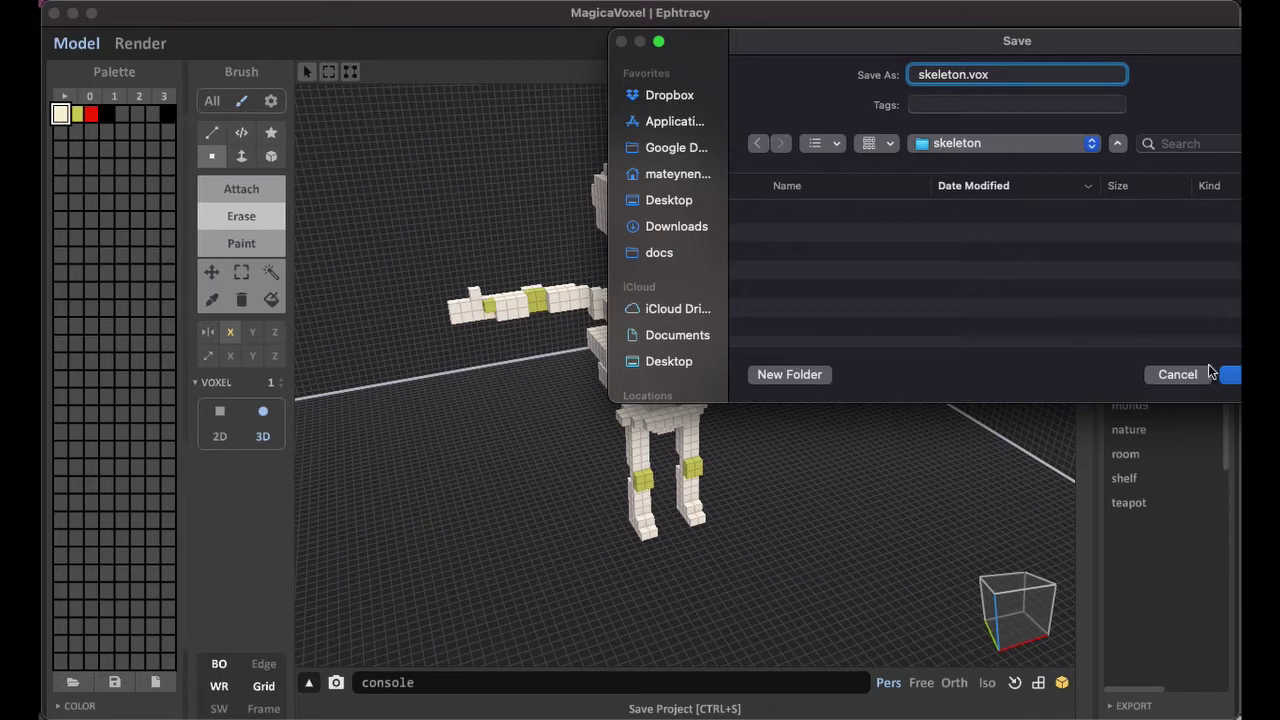
{"action": "left_click", "coordinate": [1228, 376]}
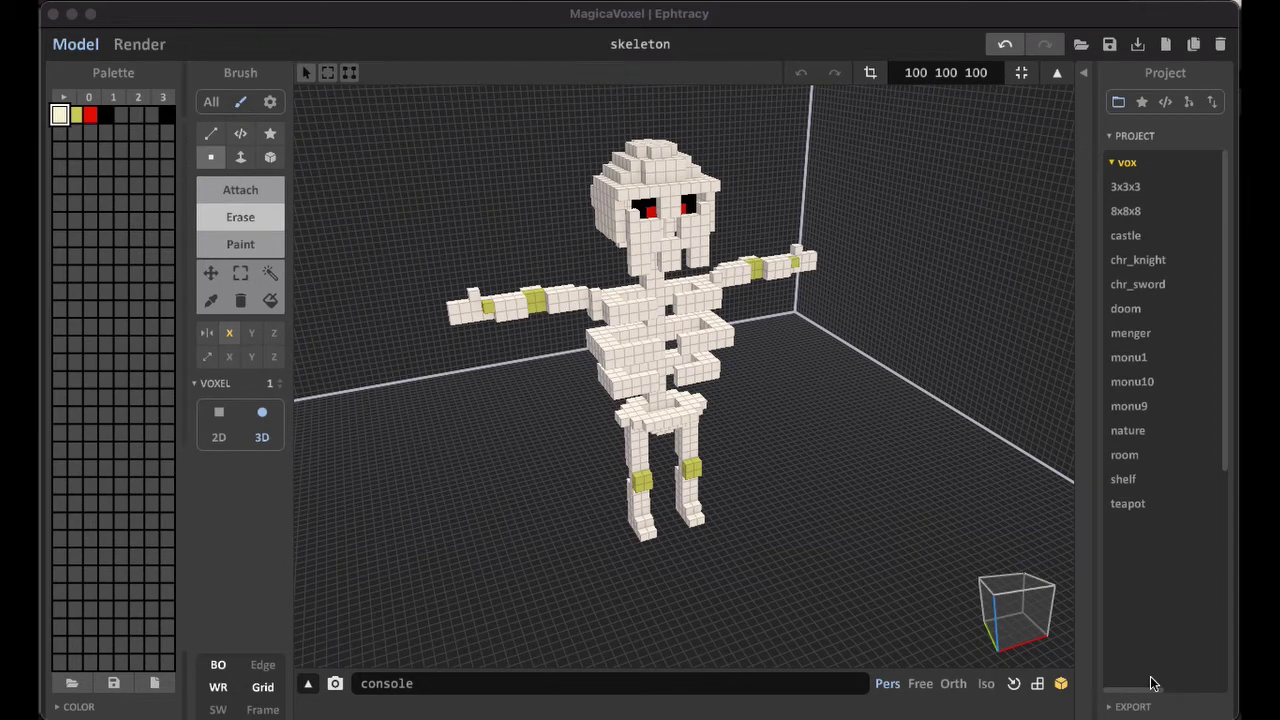
Export the model as an OBJ mesh into a new folder named export inside the skeleton folder.
{"action": "left_click", "coordinate": [1140, 707]}
{"action": "left_click", "coordinate": [1140, 707]}
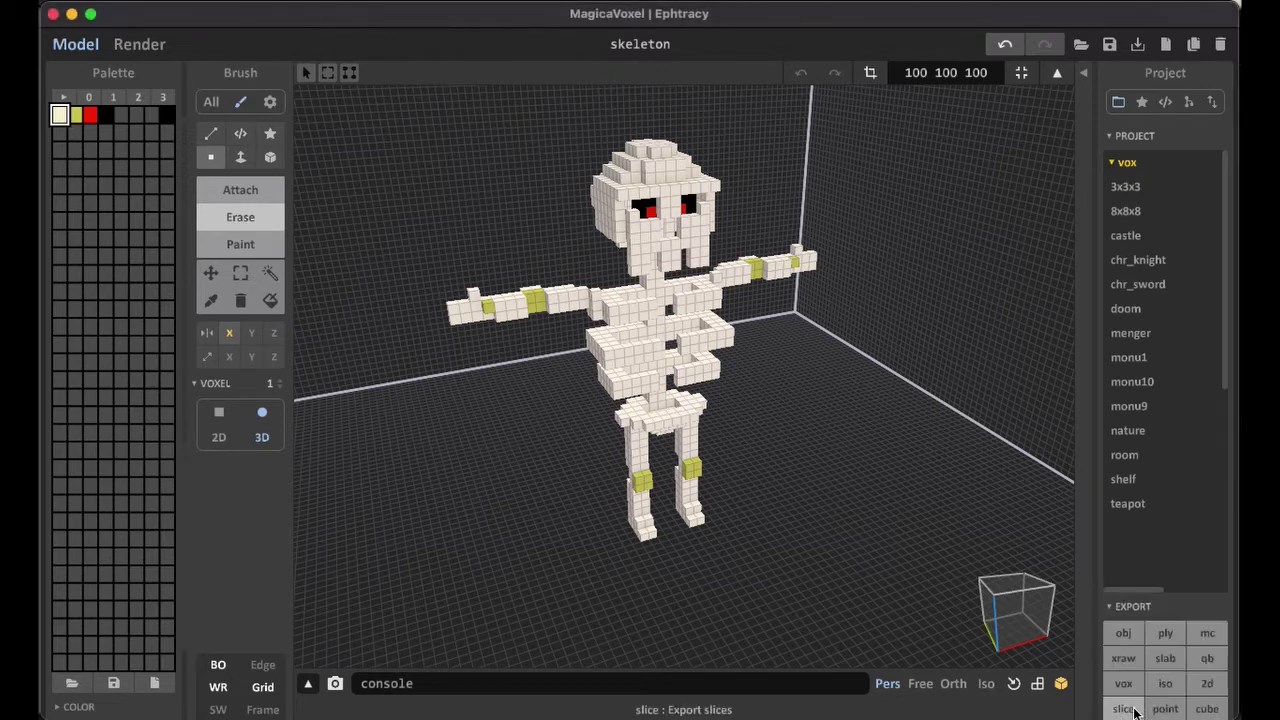
{"action": "left_click", "coordinate": [1124, 633]}
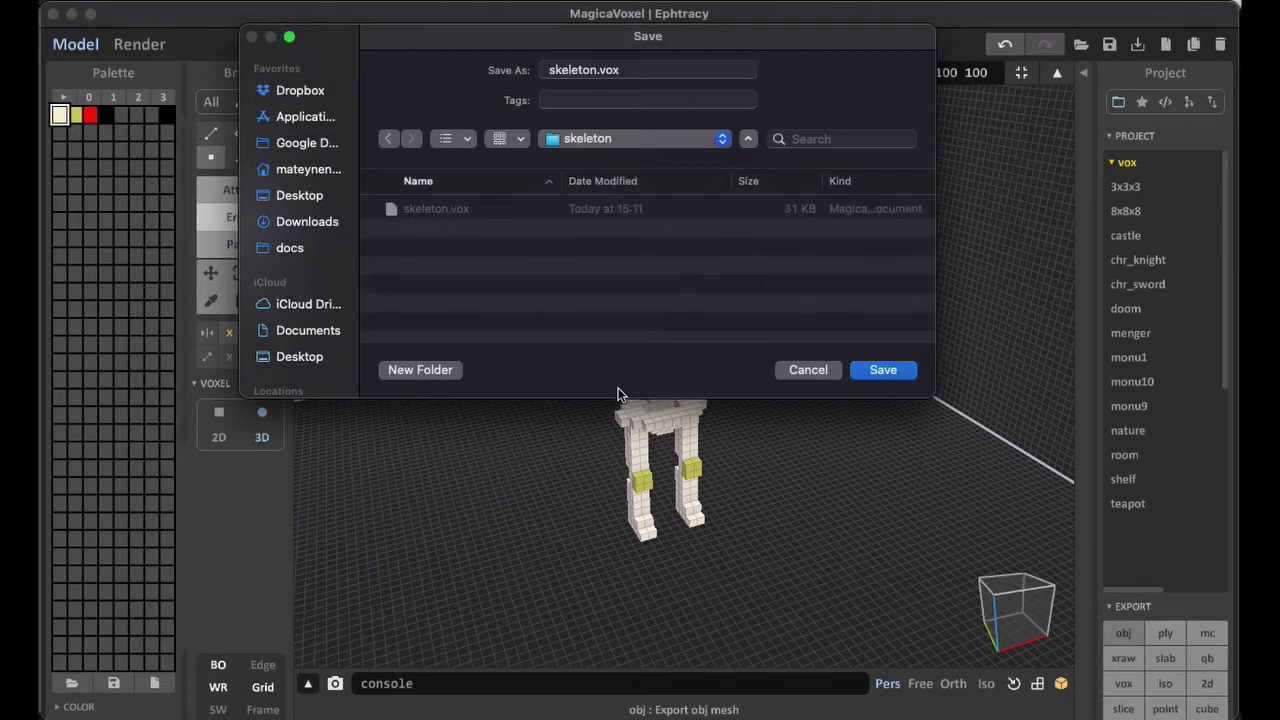
{"action": "left_click", "coordinate": [441, 372]}
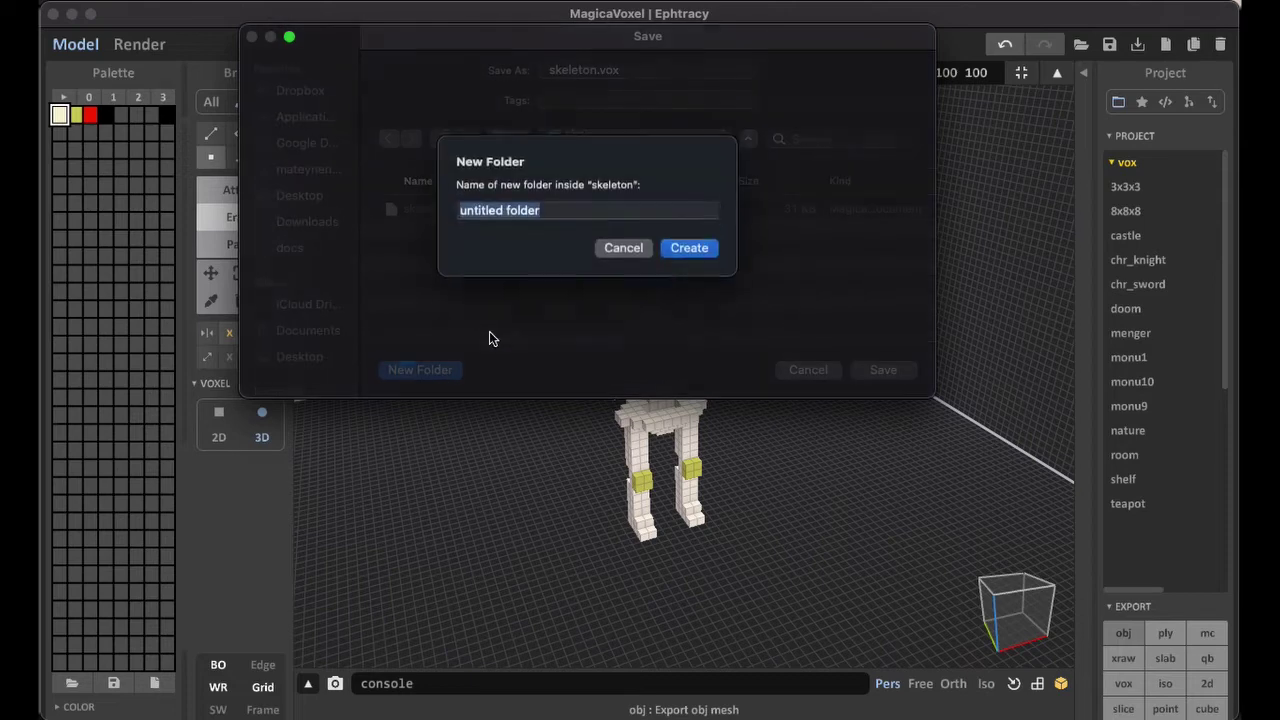
{"action": "type", "text": "expor"}
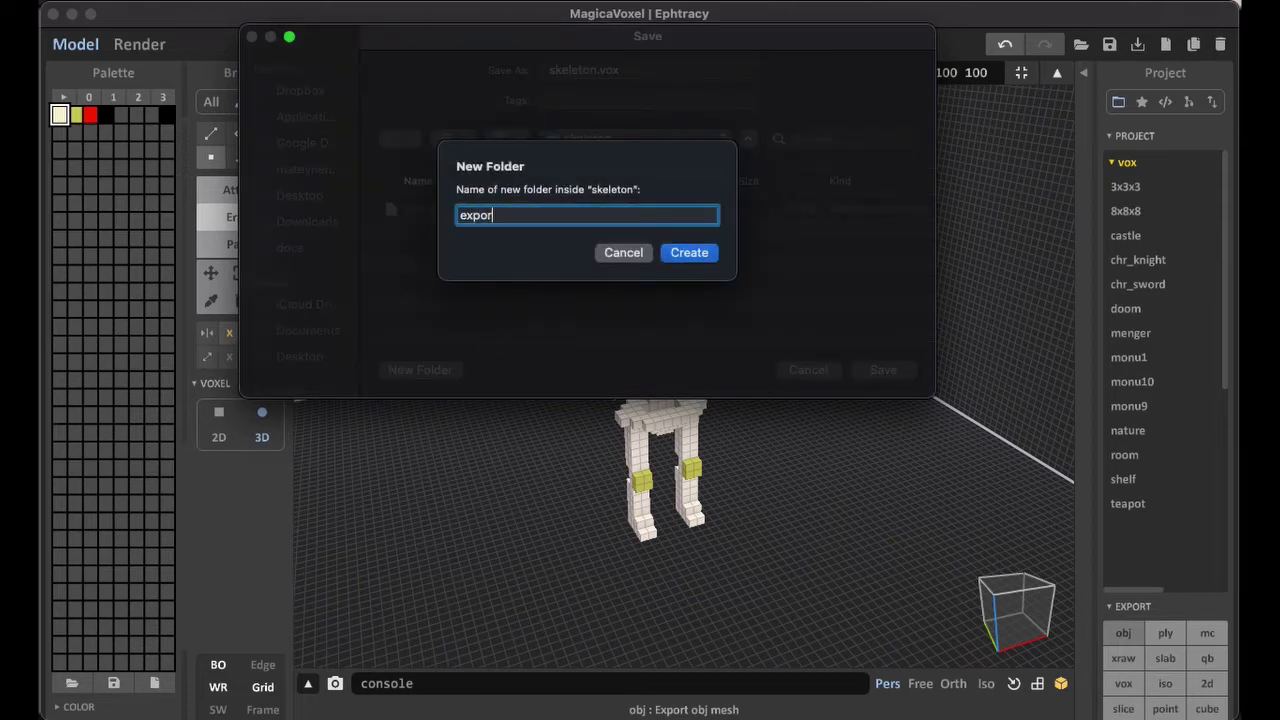
{"action": "type", "text": "t"}
{"action": "left_click", "coordinate": [691, 252]}
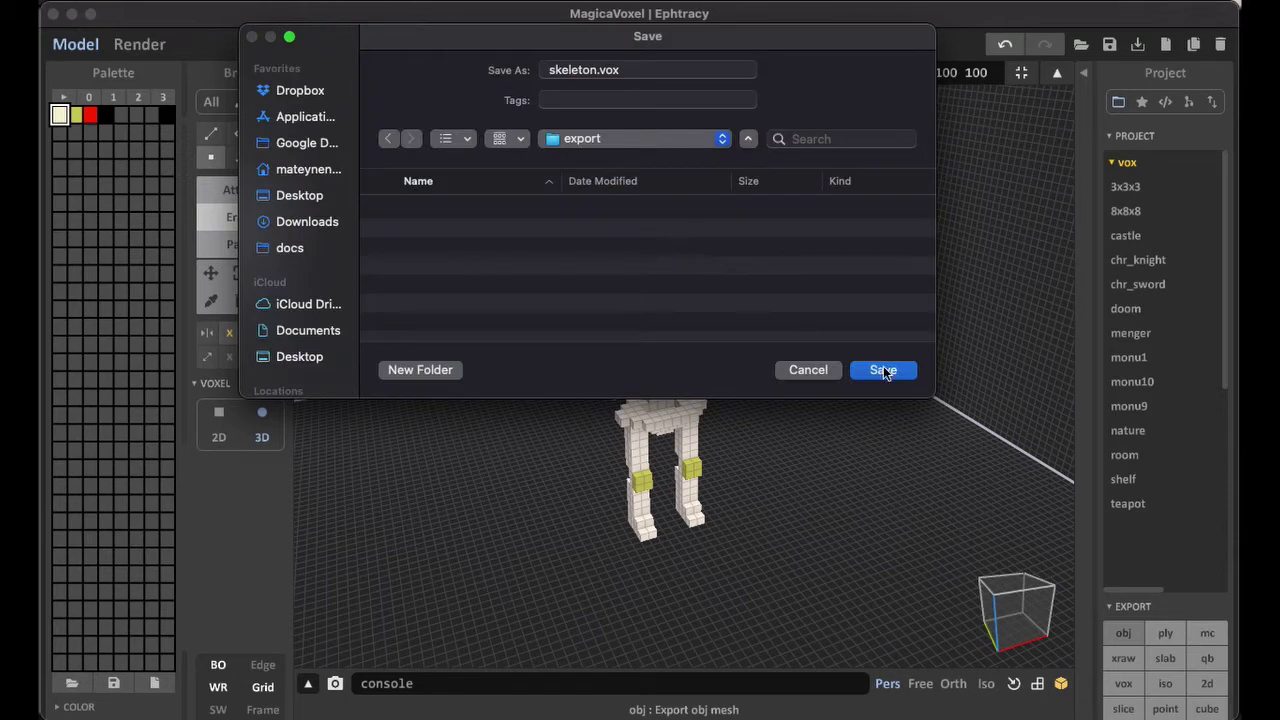
{"action": "left_click", "coordinate": [883, 370]}
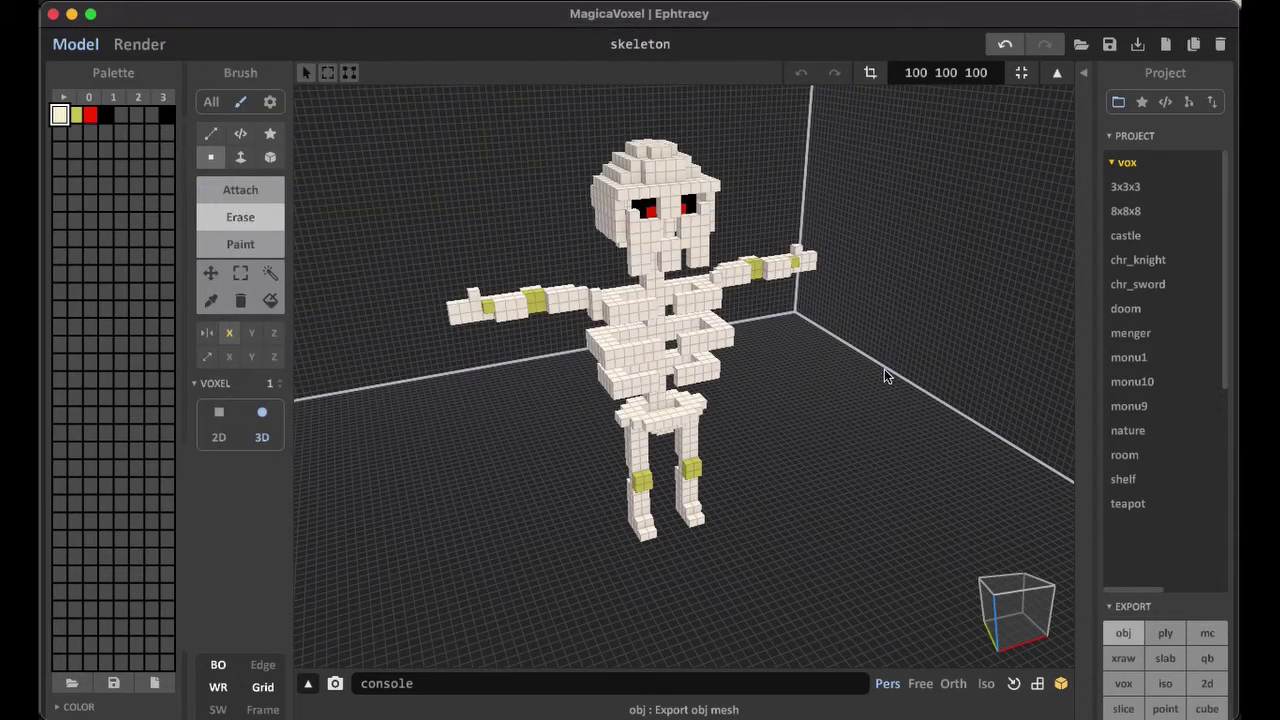